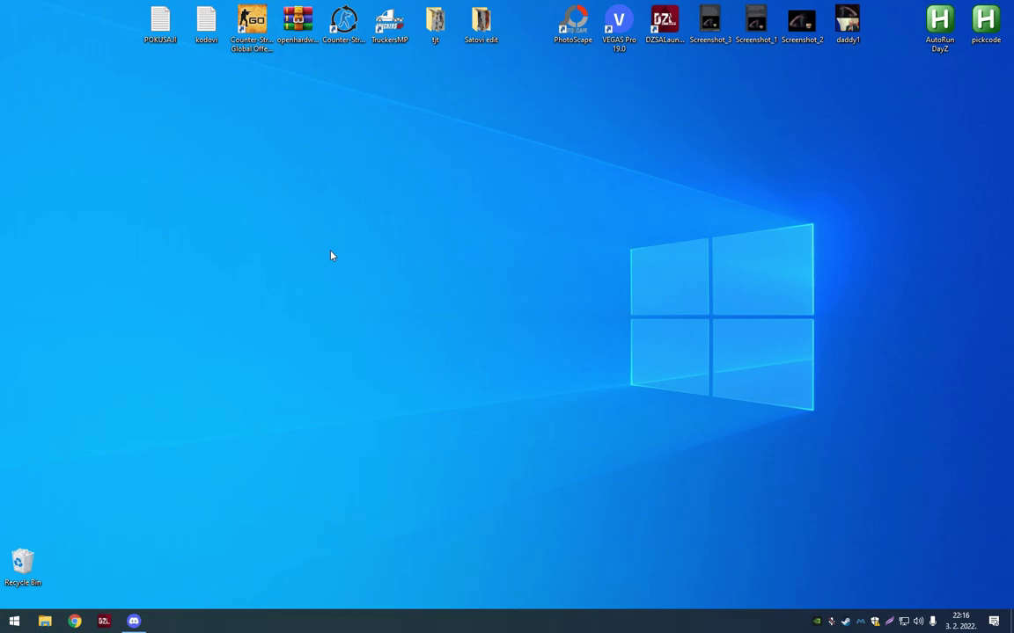
Refresh the desktop, start DZSA Launcher and bring up its settings panel
right_click(331, 255)
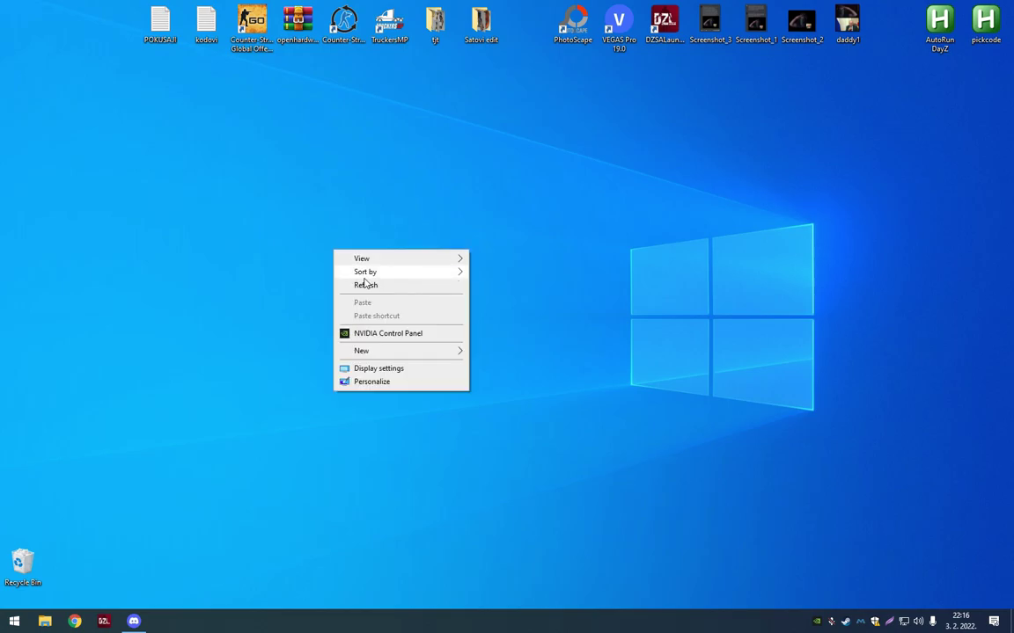
click(356, 285)
double_click(673, 24)
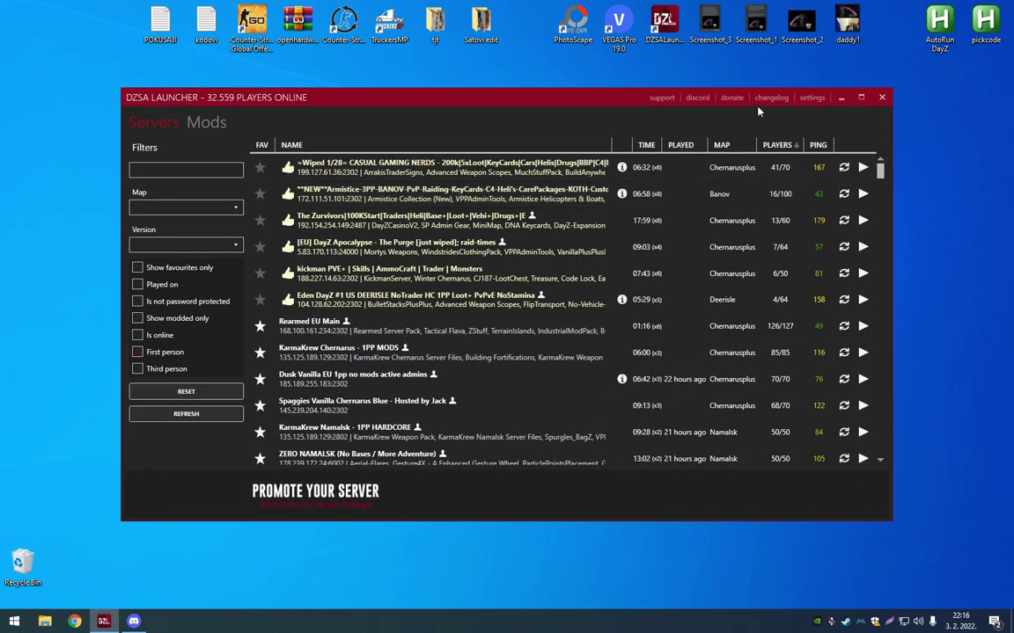
click(811, 98)
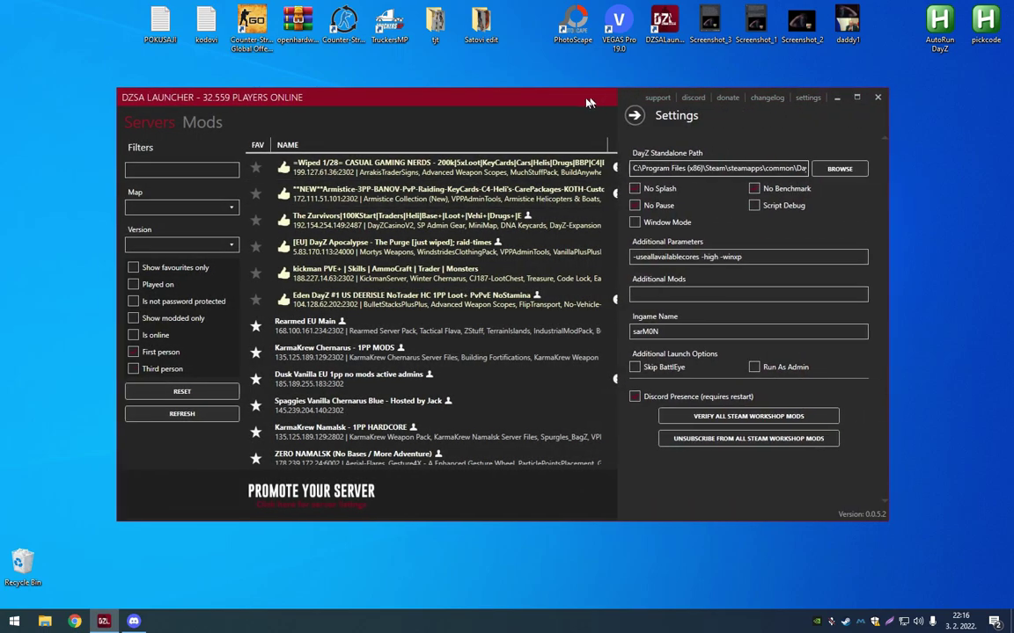
drag(589, 103, 538, 105)
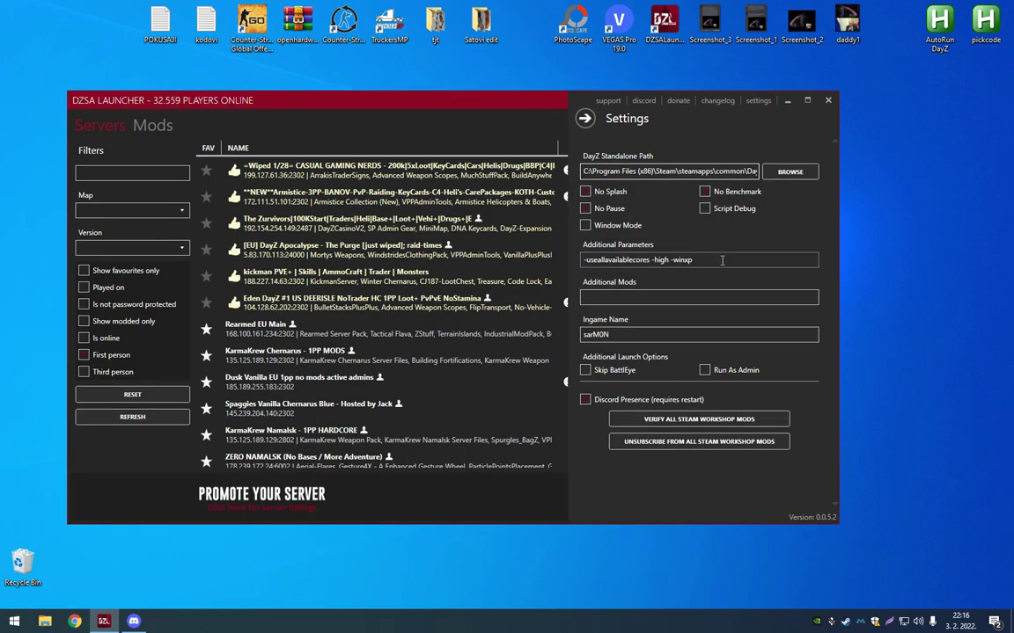
Check that Additional Parameters reads -useallavailablecores -high -winxp
drag(704, 260, 580, 261)
click(702, 261)
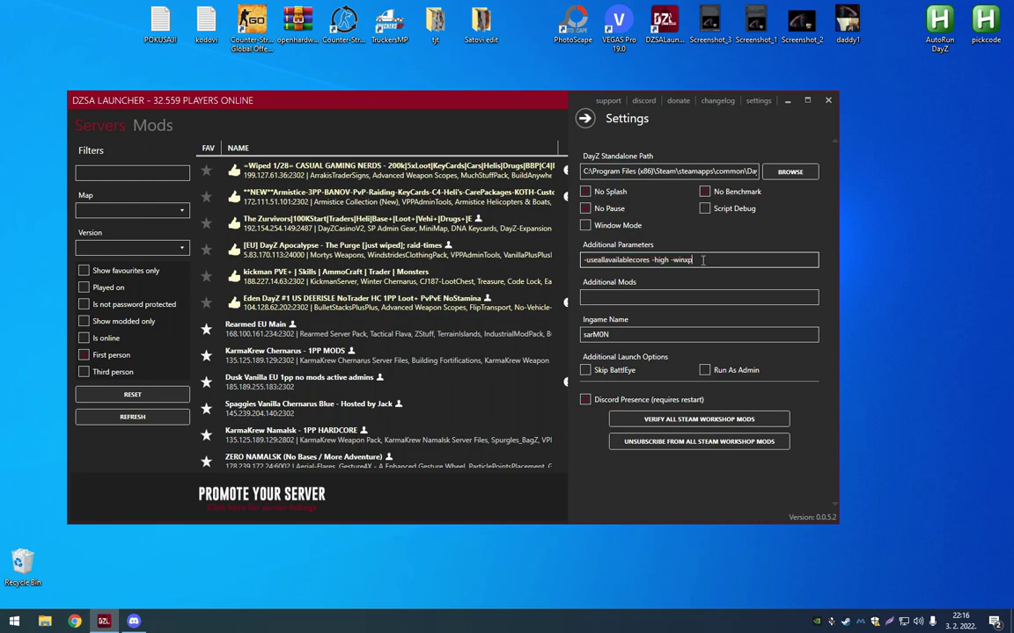
drag(702, 260, 561, 262)
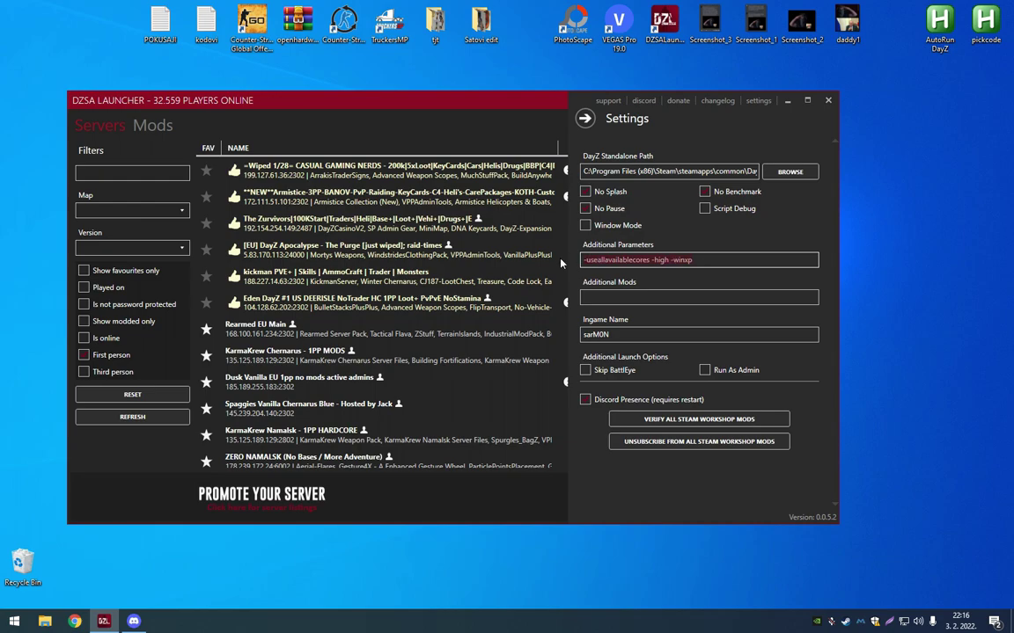
click(714, 260)
key(ctrl+a)
click(712, 261)
click(480, 228)
Move the launcher left, open Steam's library showing DayZ running, and bring the launcher back to the front
drag(503, 106, 556, 98)
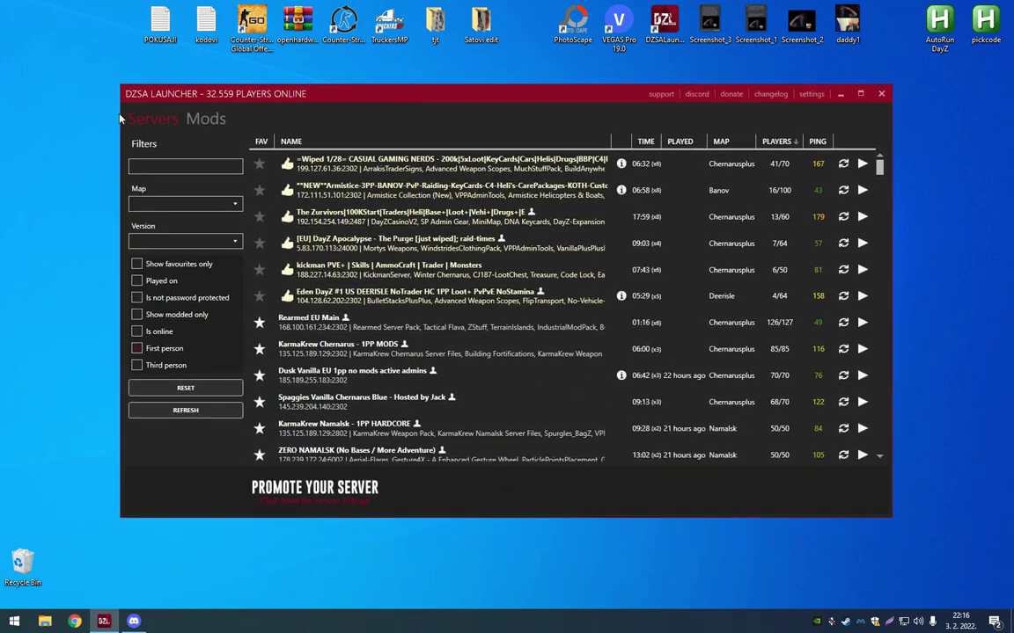
drag(224, 99, 159, 99)
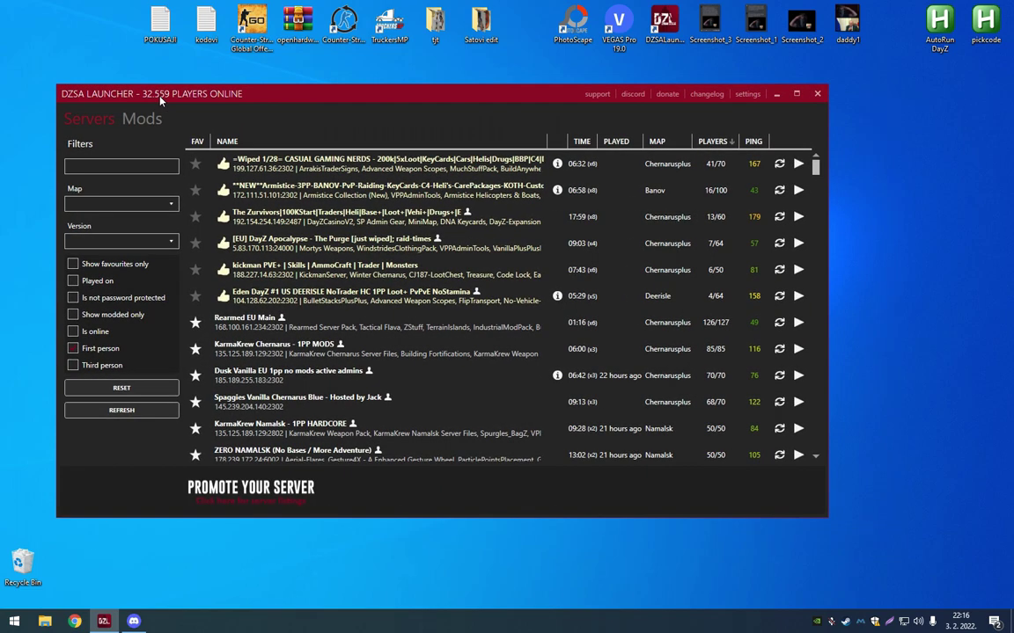
click(845, 621)
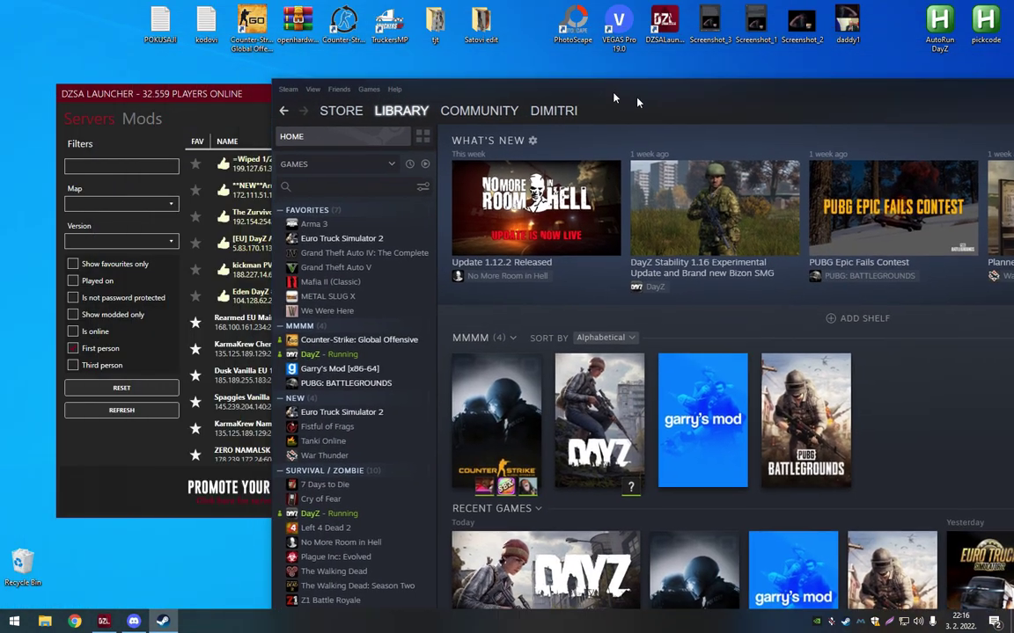
drag(572, 87, 610, 97)
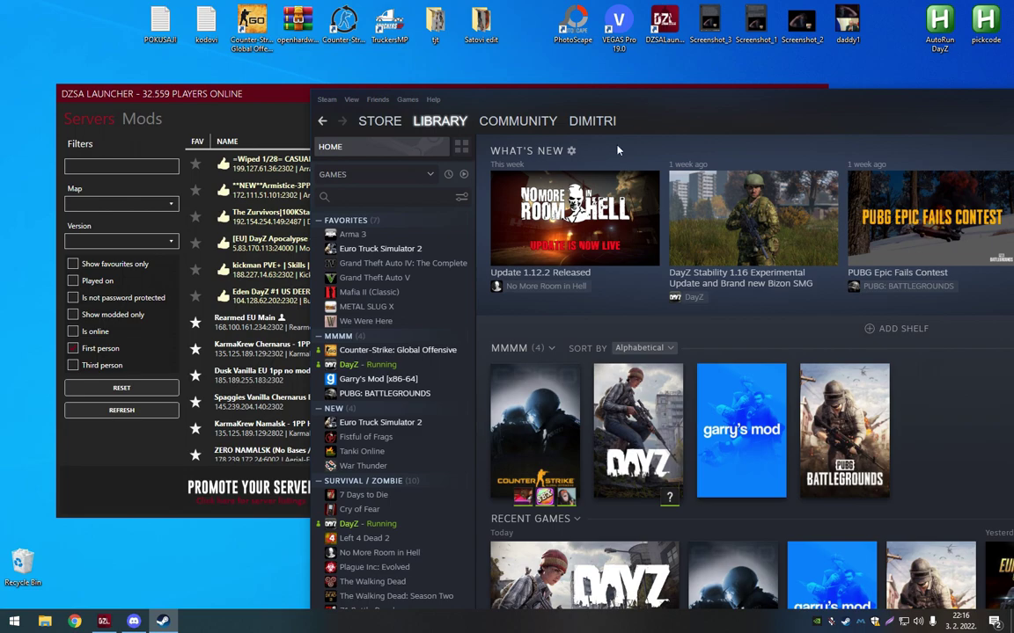
right_click(376, 366)
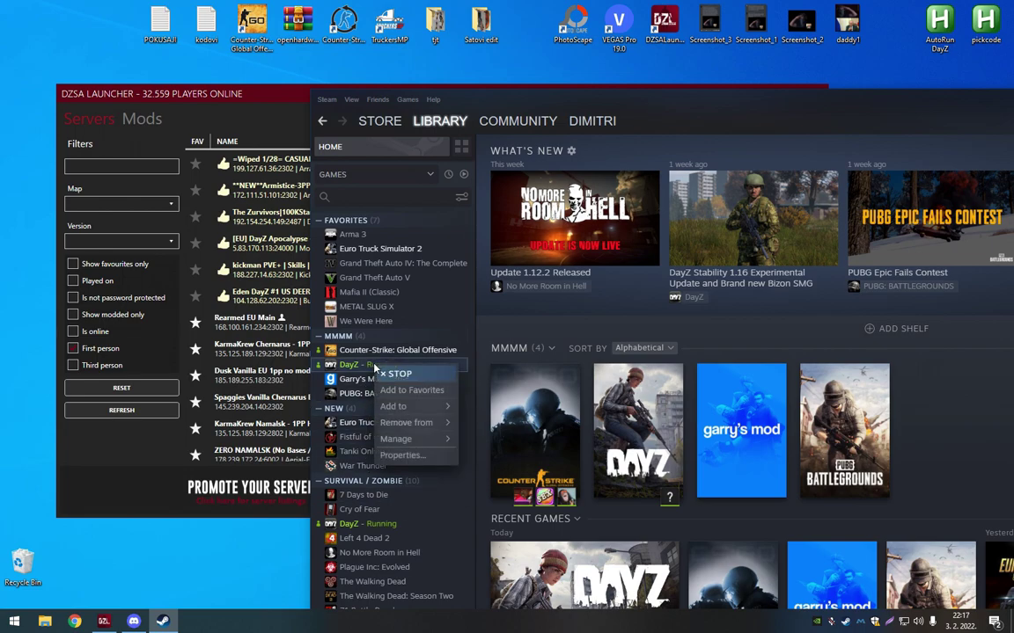
drag(250, 93, 223, 81)
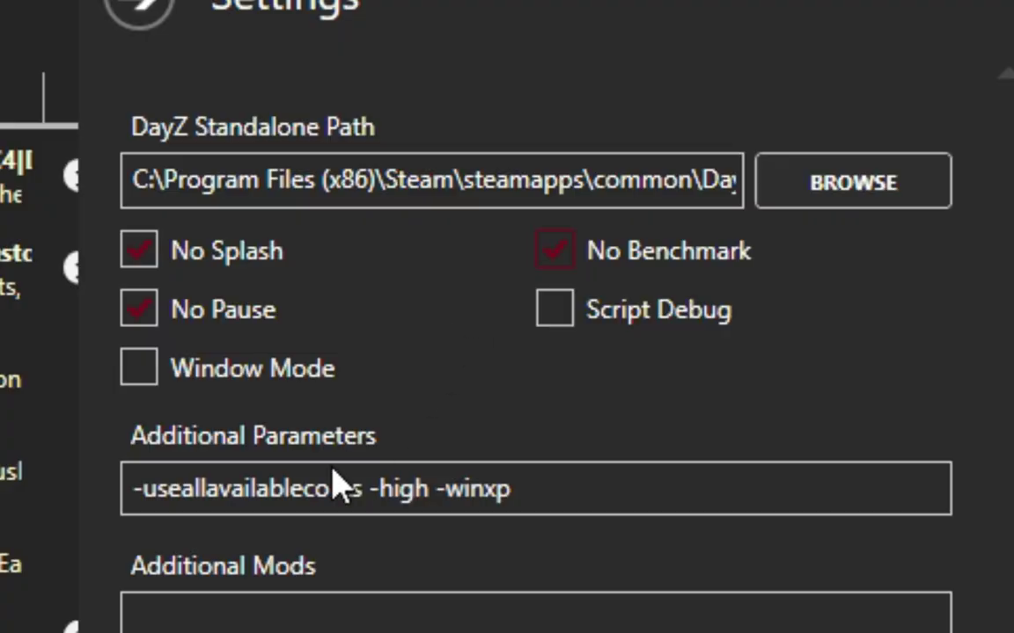
Select and review the -useallavailablecores -high -winxp parameter text, then move Steam forward
drag(615, 476, 102, 515)
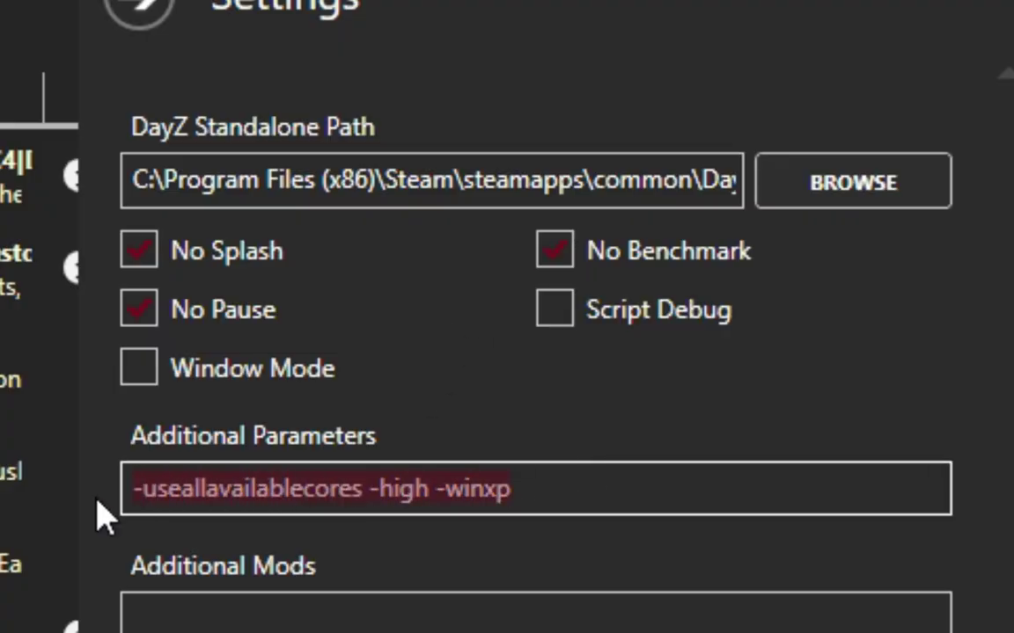
triple_click(134, 489)
click(139, 482)
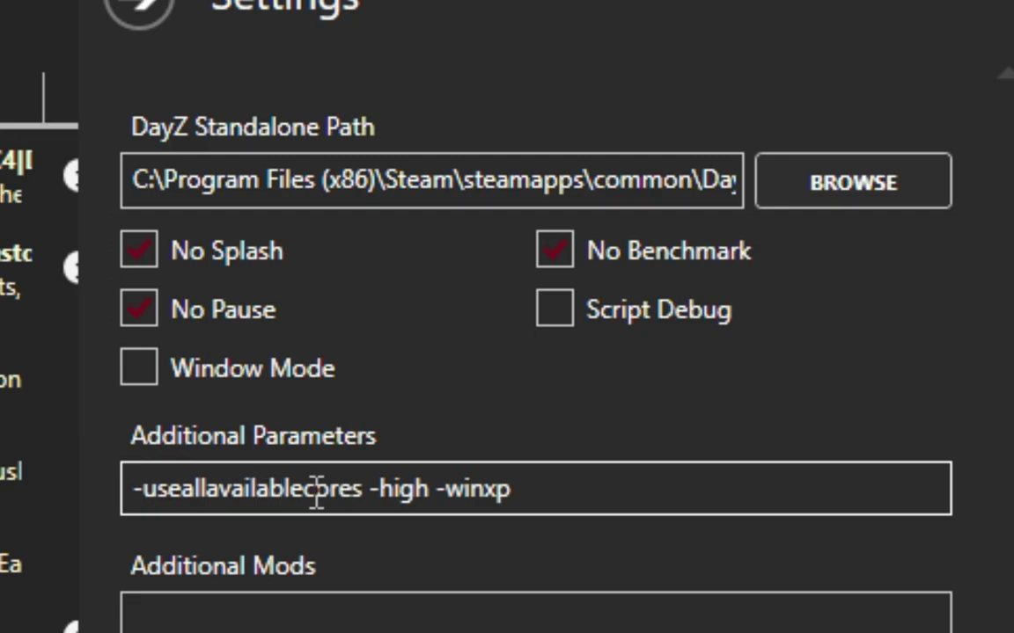
drag(370, 488, 527, 490)
click(527, 491)
triple_click(528, 490)
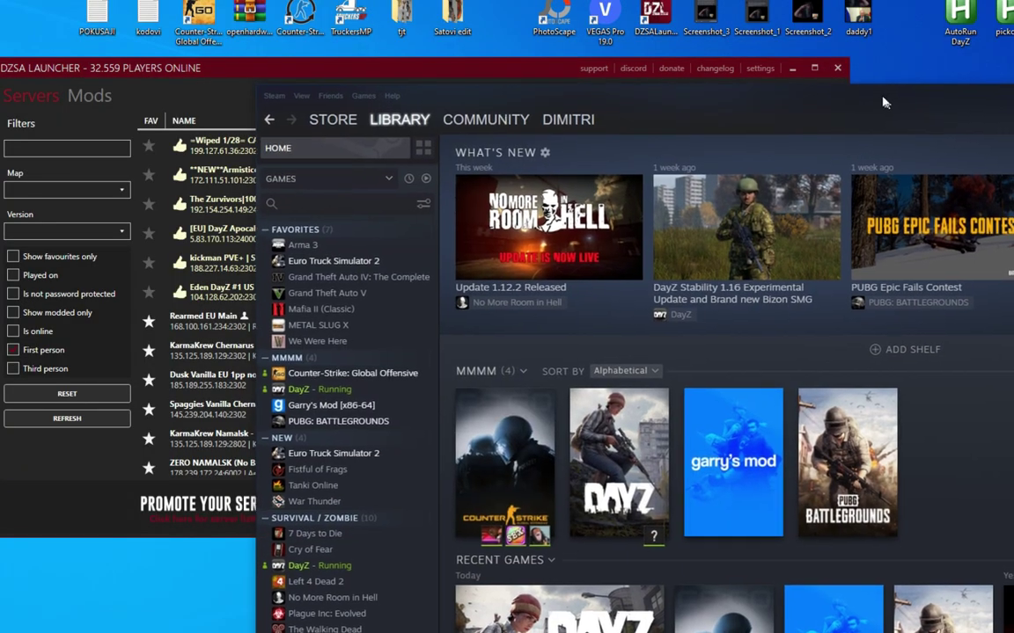
drag(884, 103, 833, 68)
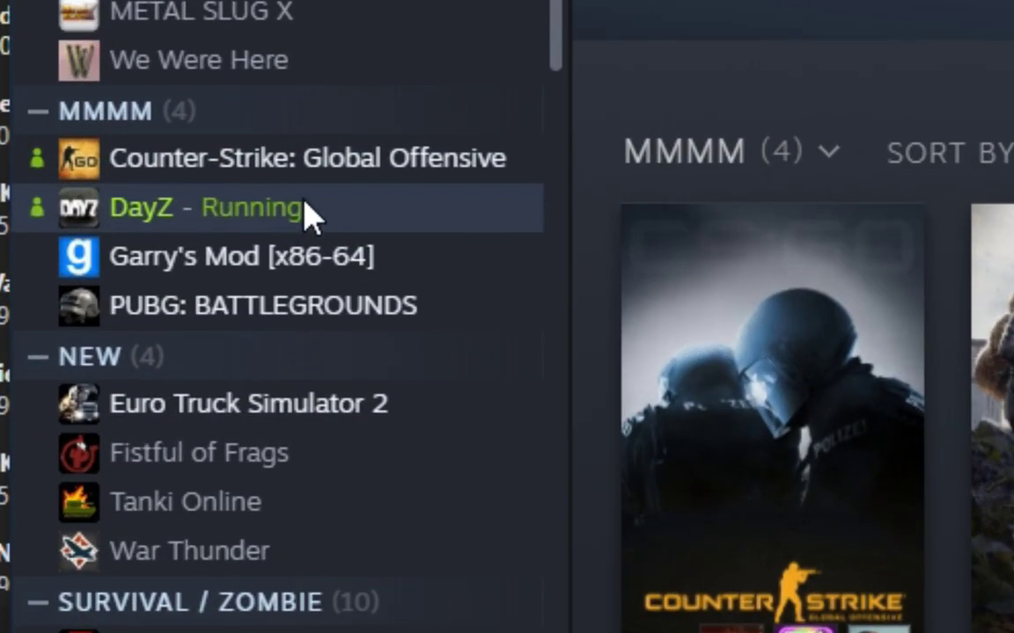
Open DayZ's Properties and check its launch options read -useallavailablecores -high -winxp
right_click(310, 209)
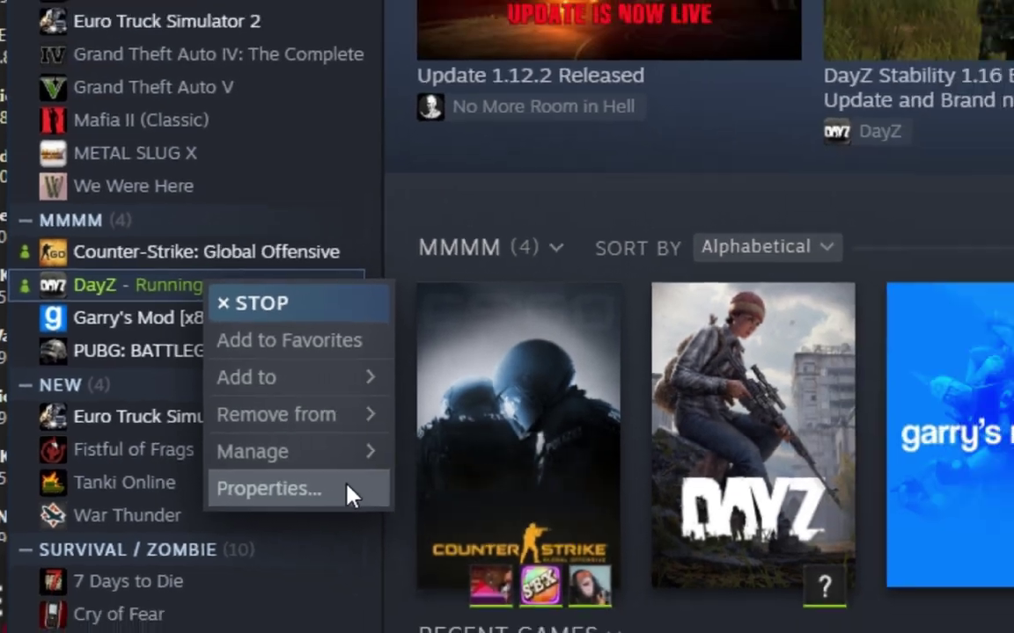
click(396, 511)
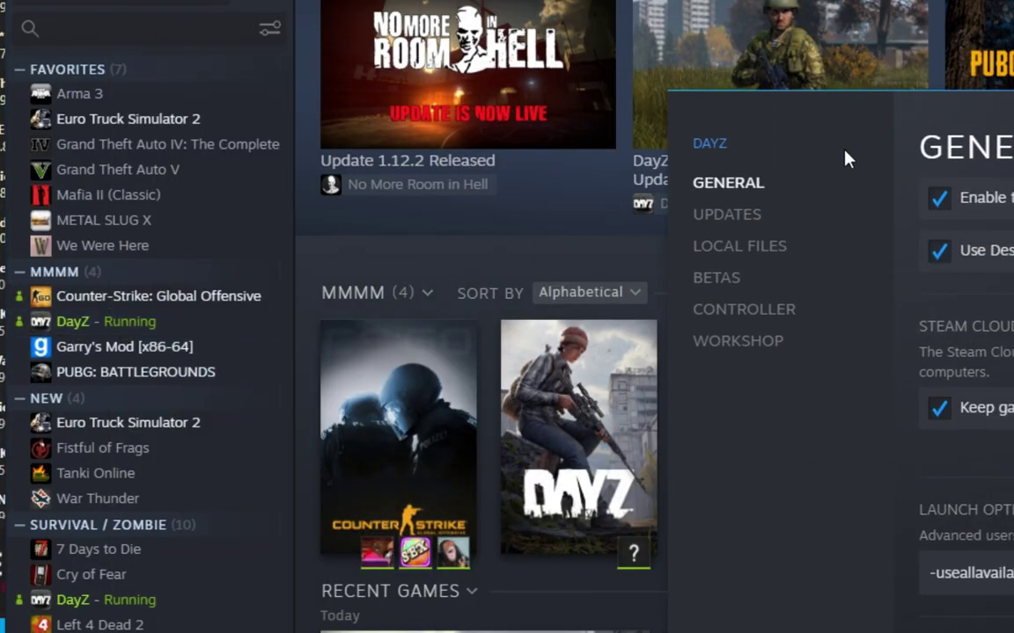
drag(844, 159, 257, 19)
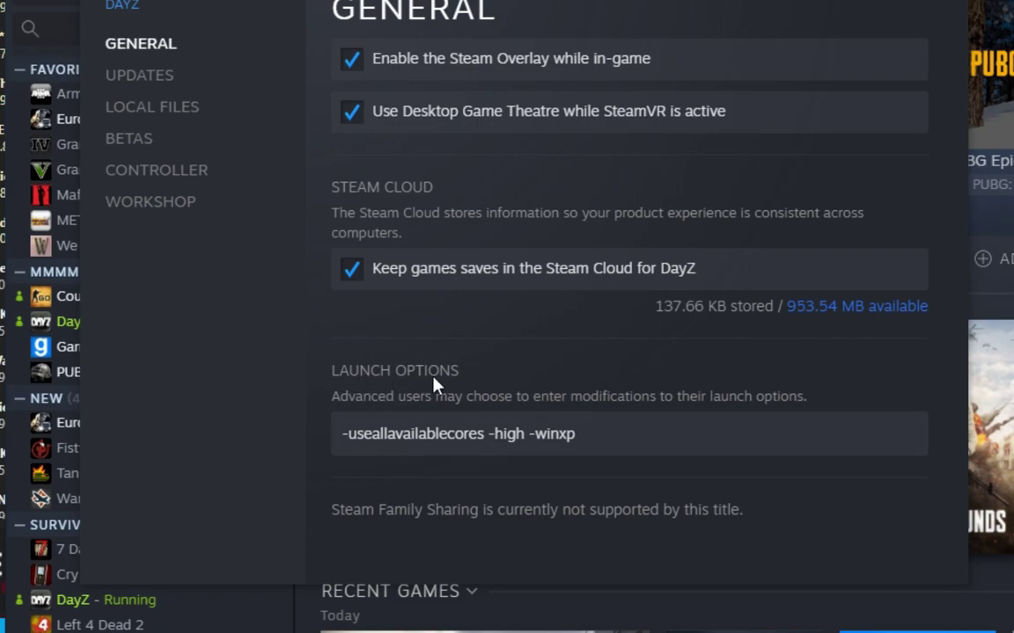
drag(575, 434, 288, 442)
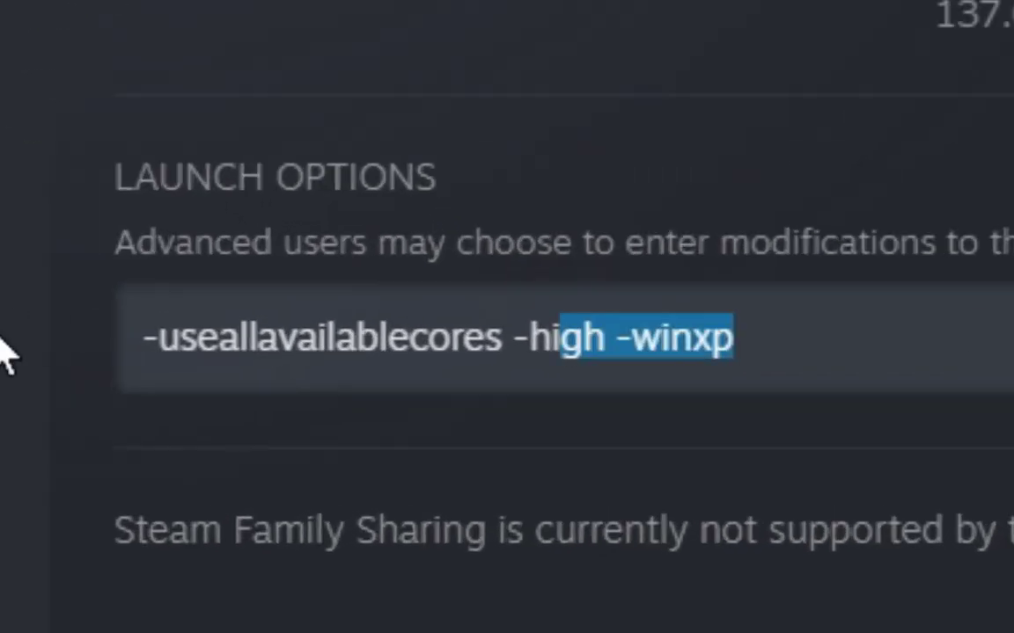
key(ctrl+a)
key(End)
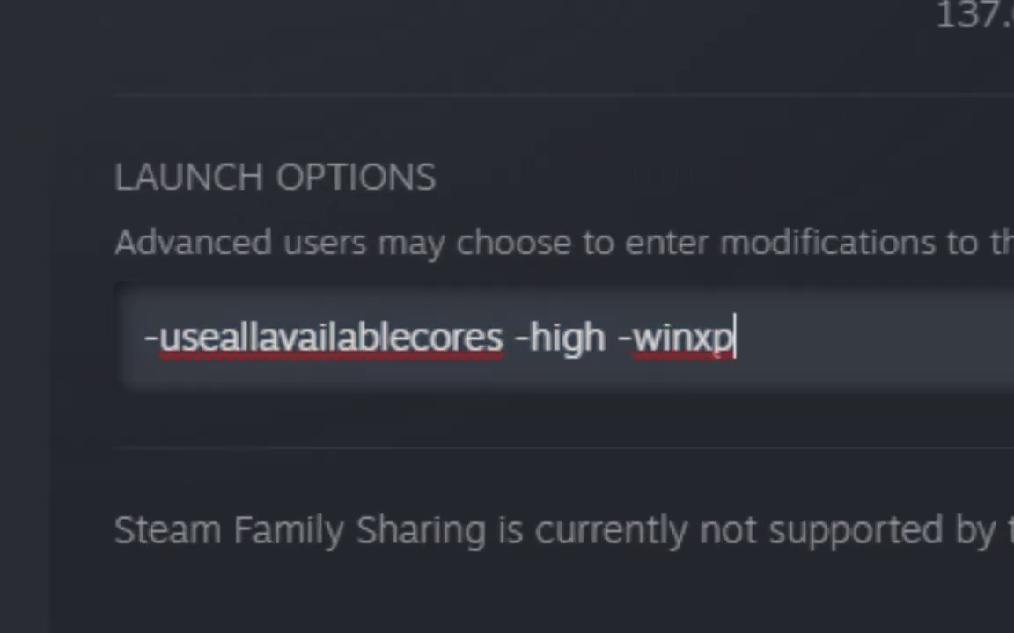
Close the DayZ properties window and exit Steam
click(814, 68)
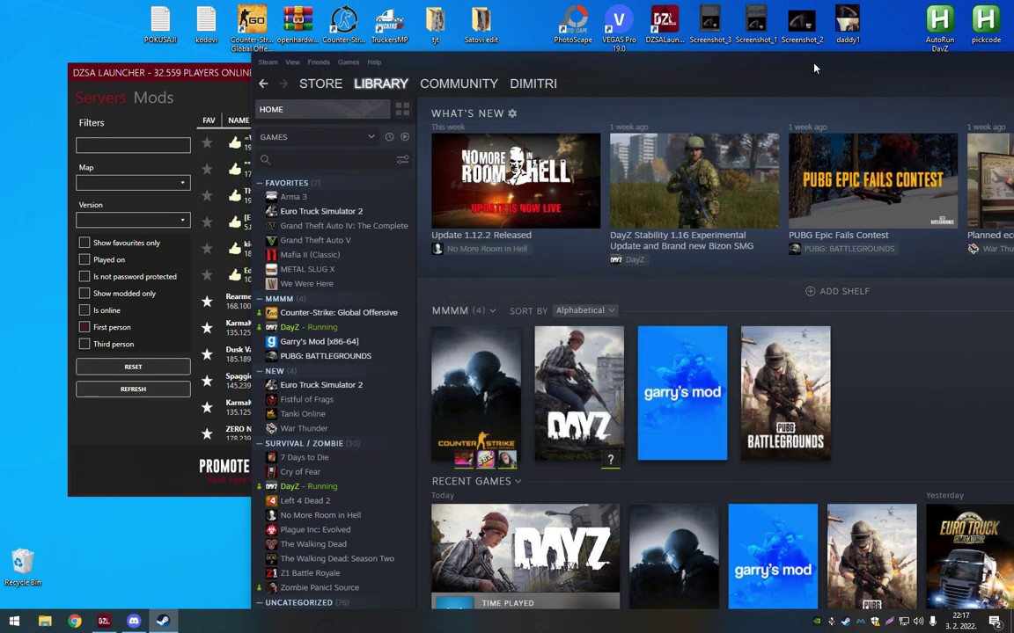
drag(814, 68, 475, 100)
click(829, 71)
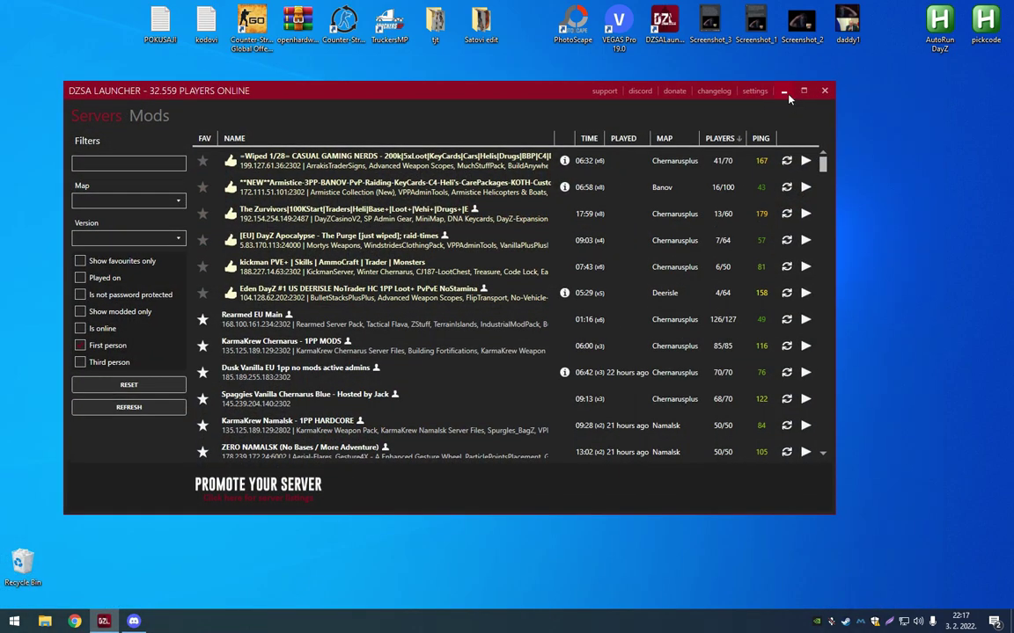
Minimise DZSA Launcher and launch NVIDIA Control Panel from its tray icon
click(788, 95)
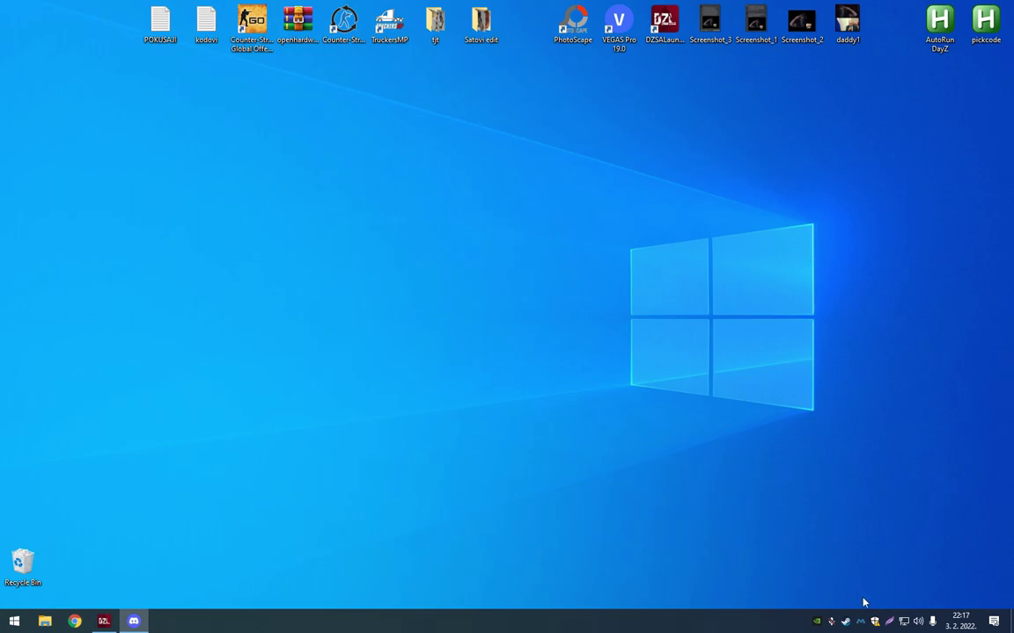
right_click(818, 622)
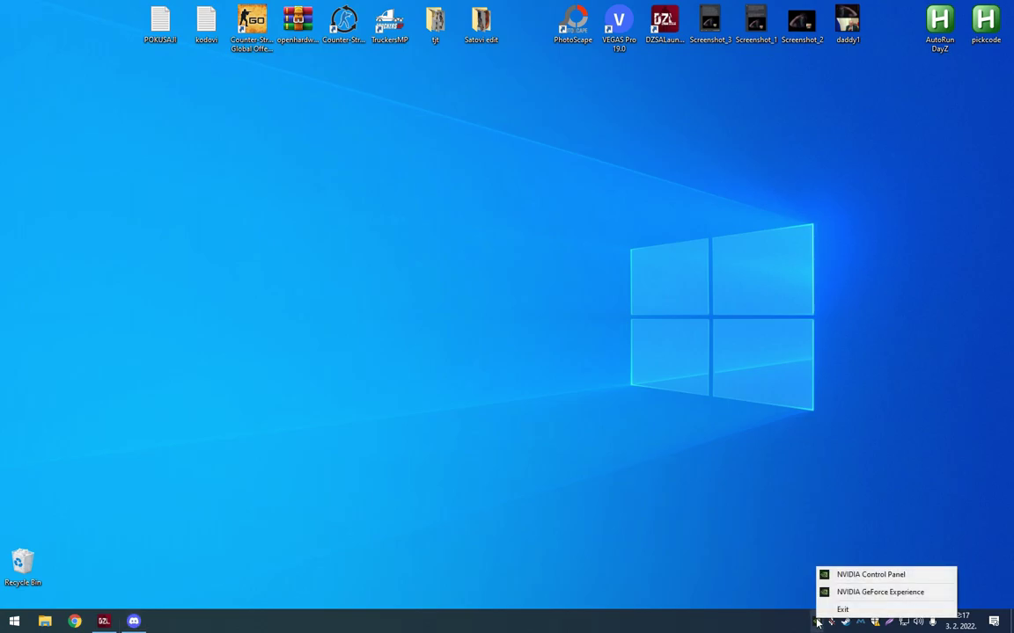
click(859, 580)
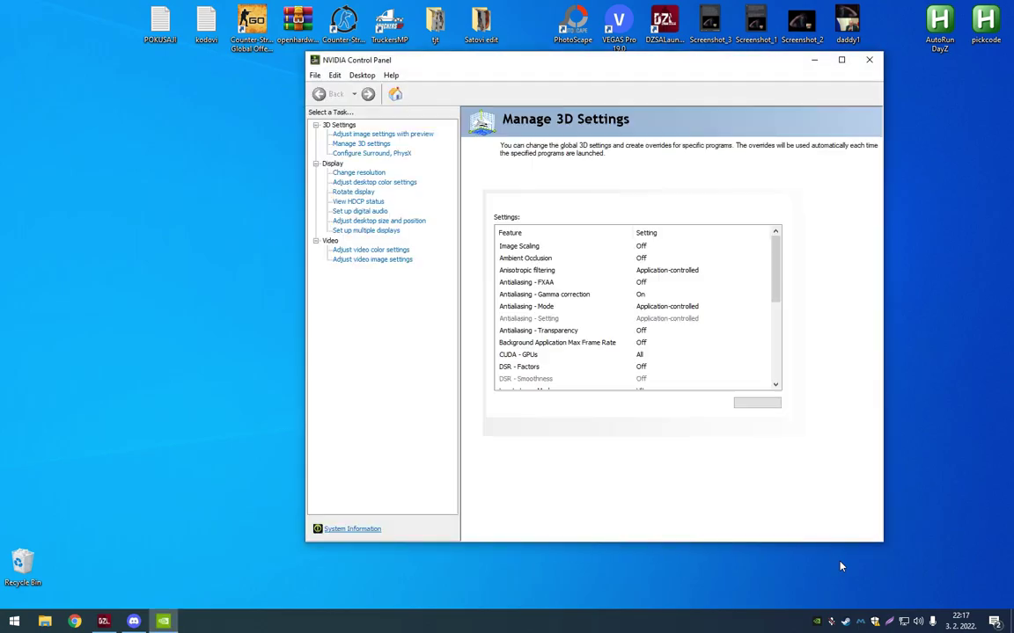
Maximise the control panel, choose the advanced 3D image settings, and go to Manage 3D Settings
drag(500, 58, 563, 7)
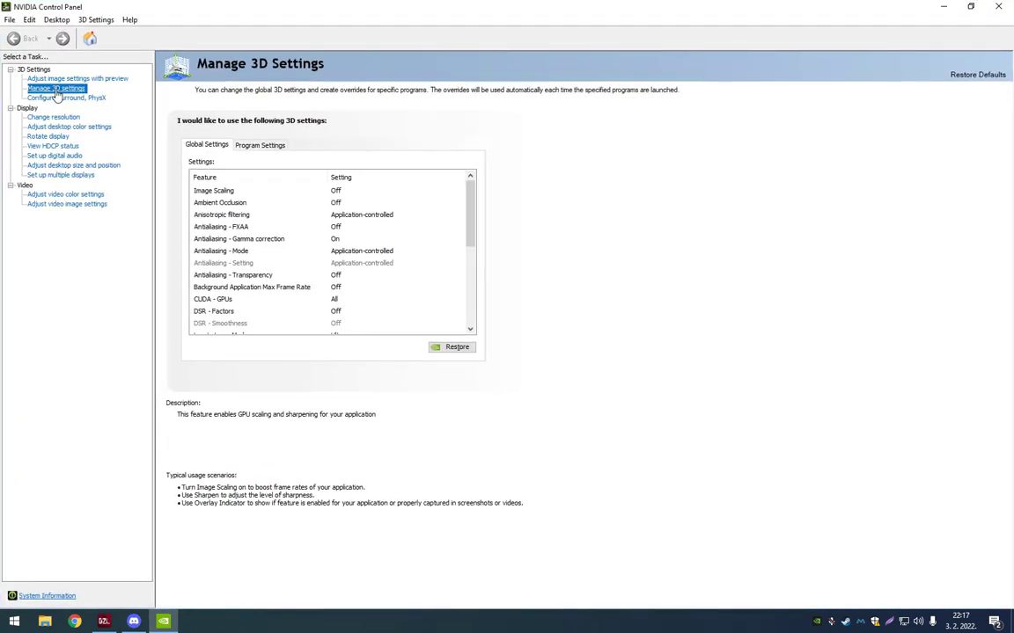
click(32, 79)
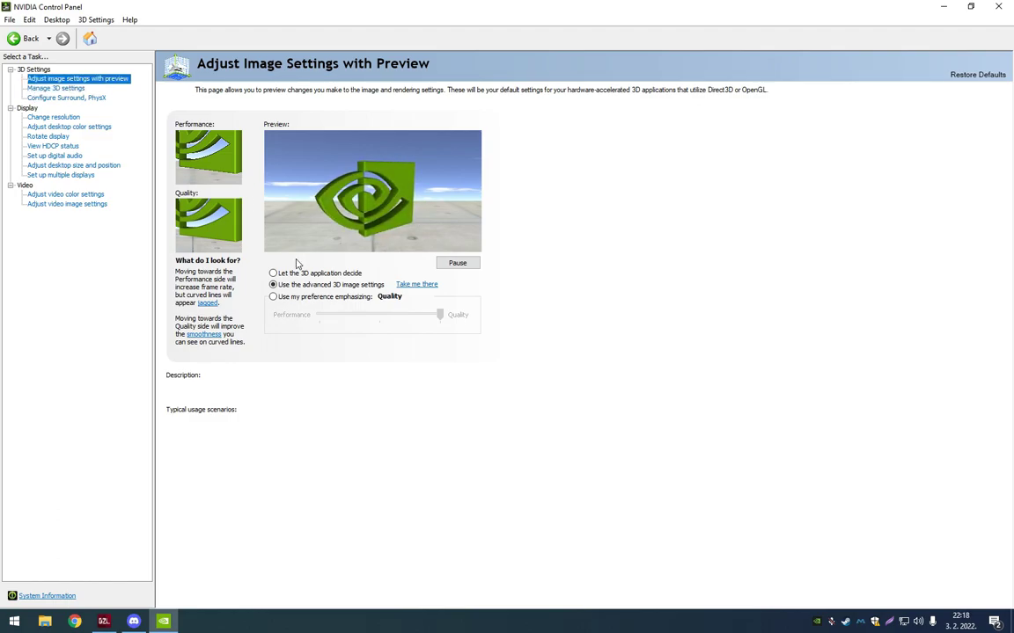
mouse_move(296, 284)
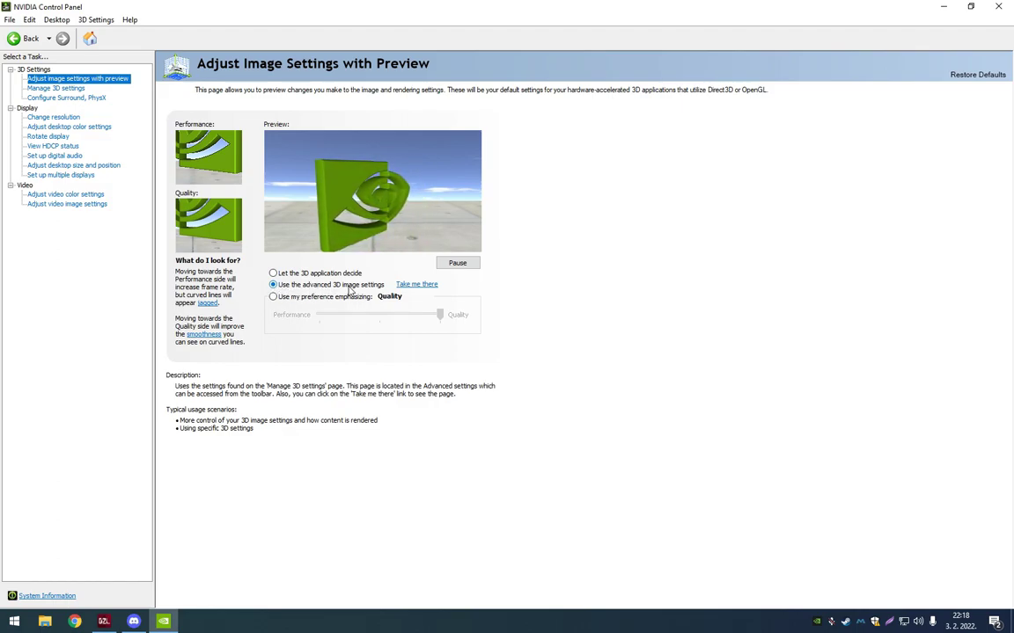
click(318, 285)
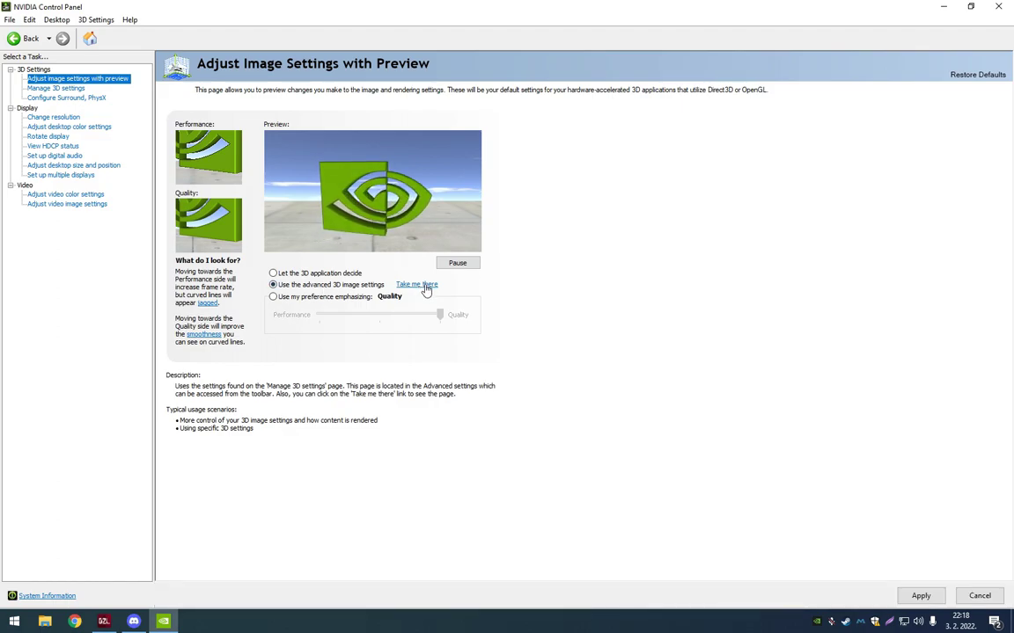
click(419, 285)
mouse_move(470, 203)
mouse_down()
mouse_move(469, 269)
mouse_move(480, 190)
mouse_up()
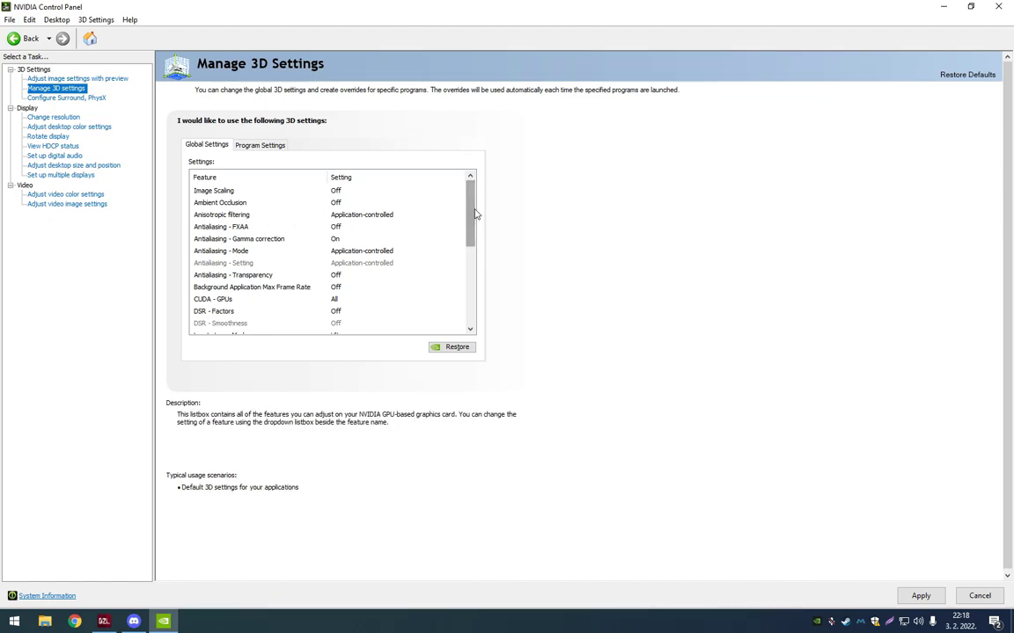
drag(471, 215, 469, 253)
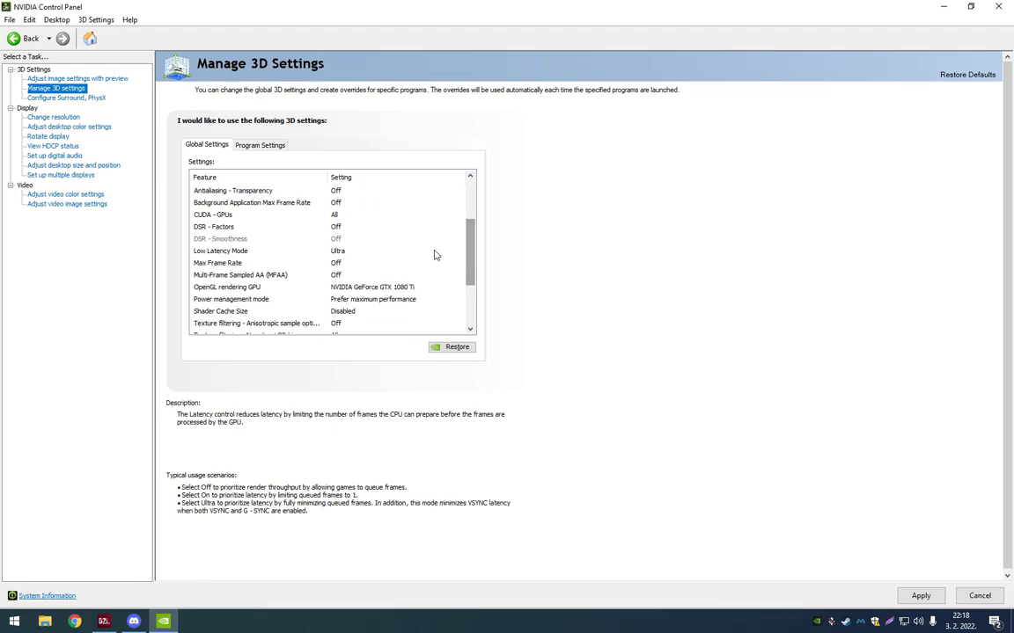
click(200, 255)
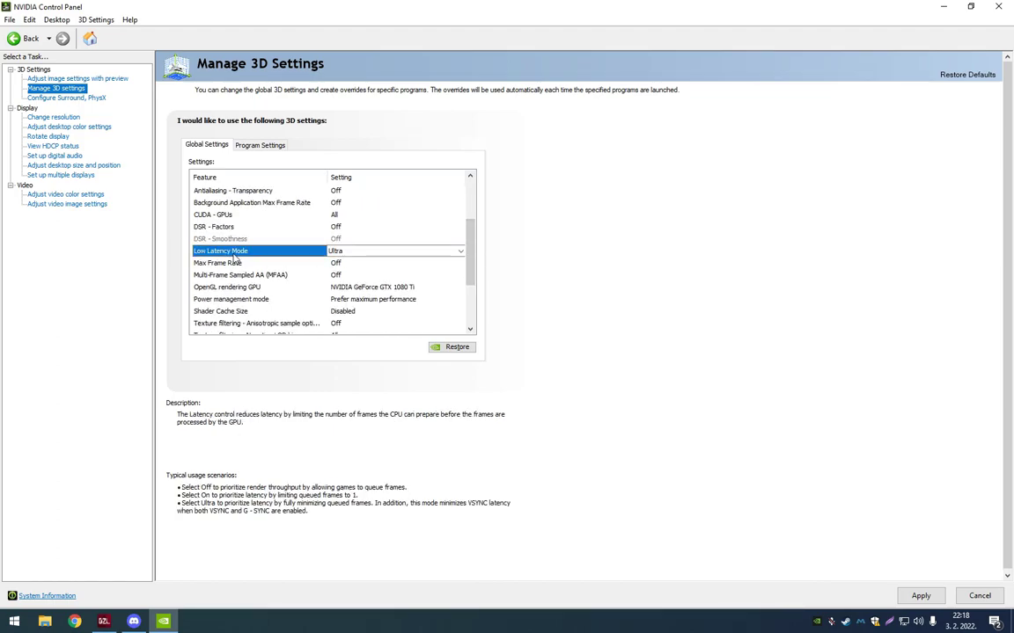
click(355, 253)
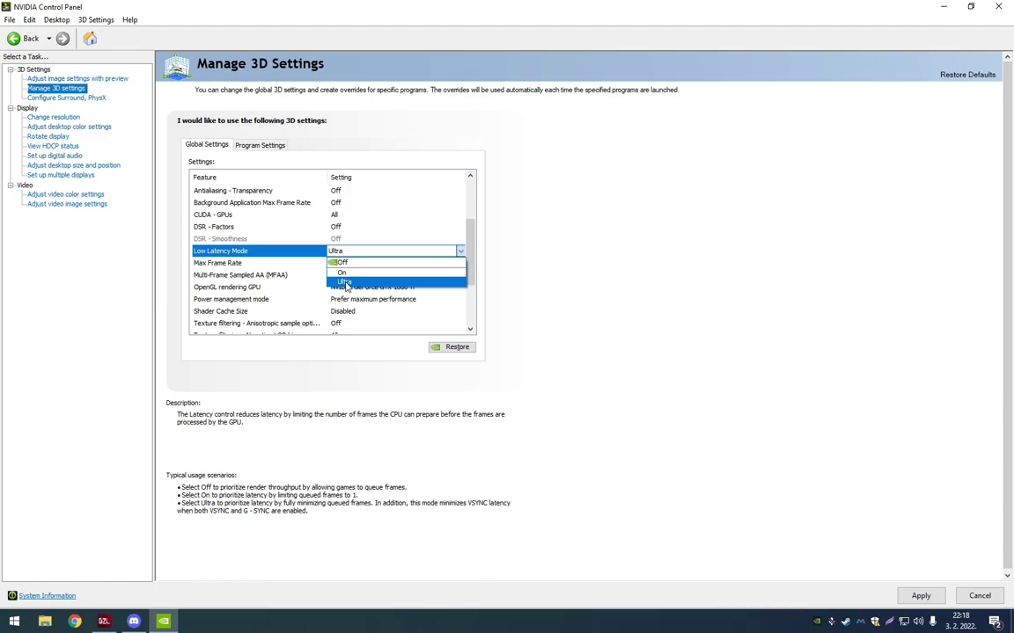
click(345, 281)
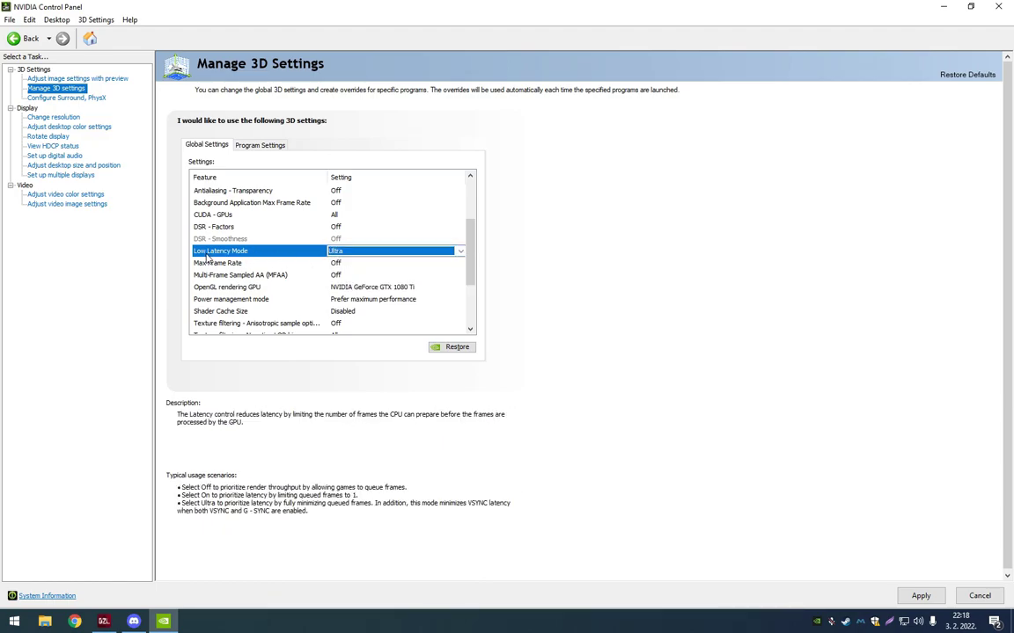
click(338, 253)
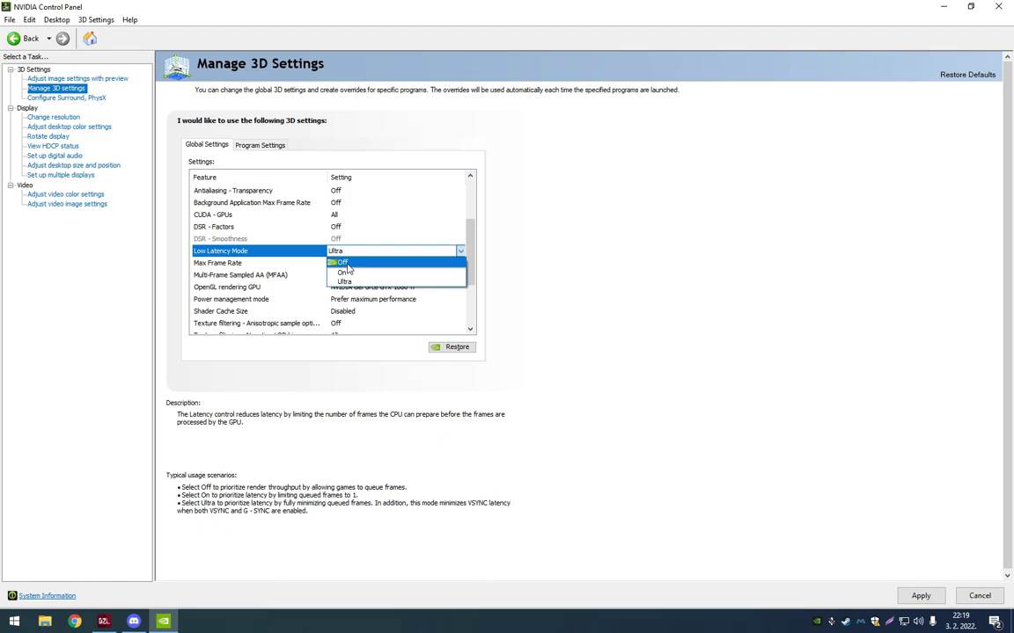
click(343, 281)
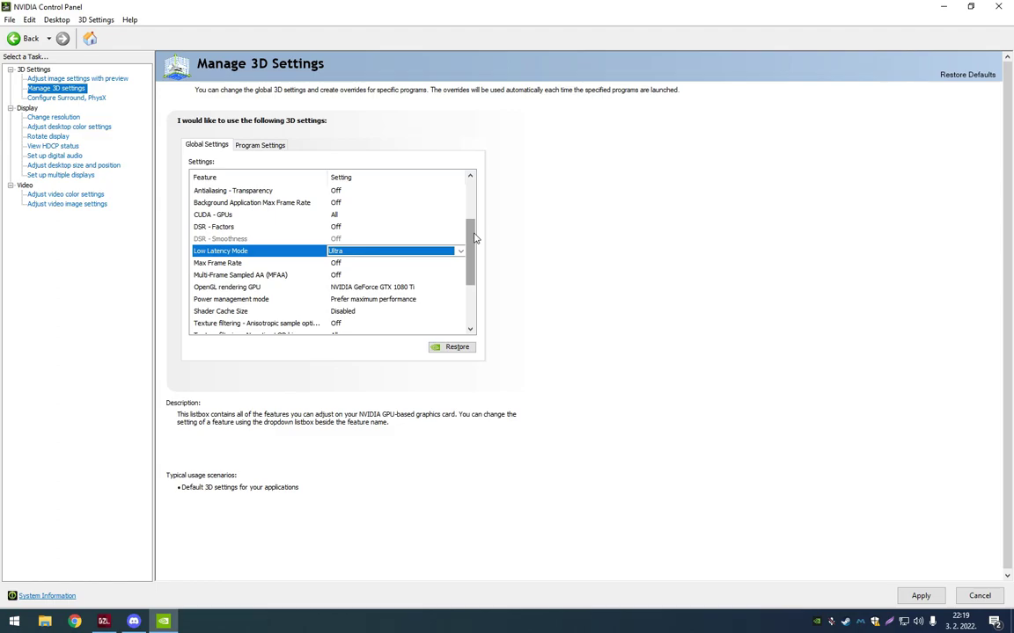
drag(473, 238, 456, 255)
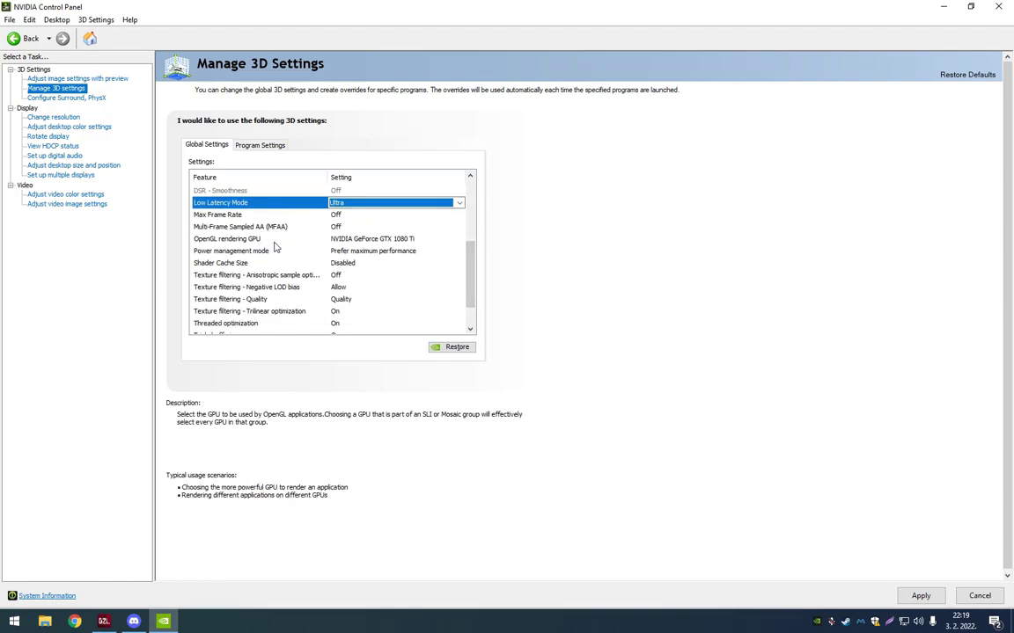
click(353, 240)
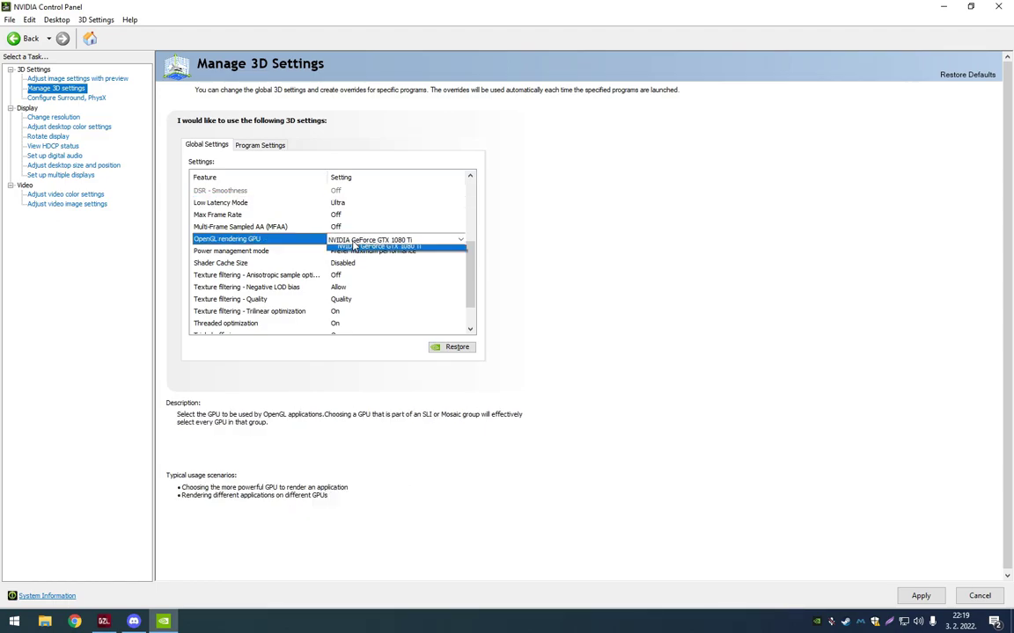
click(355, 241)
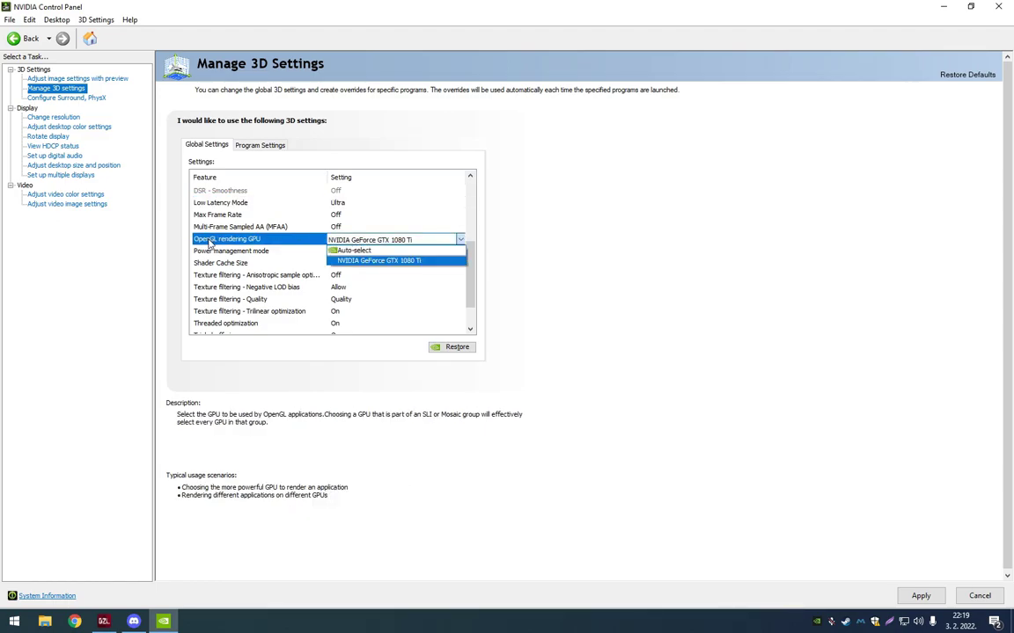
click(357, 261)
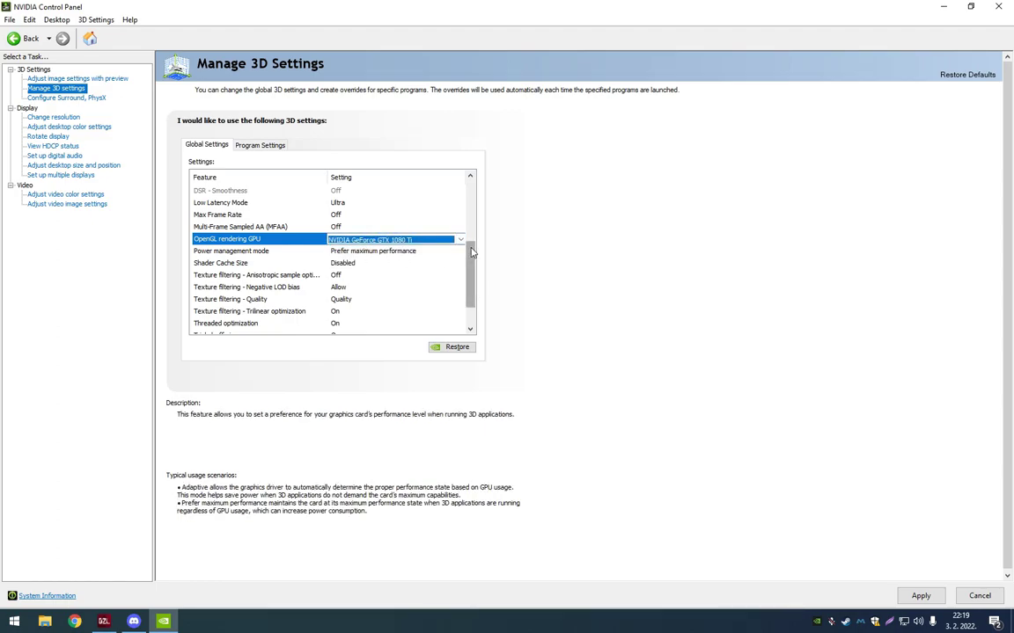
scroll(449, 260, down, 1)
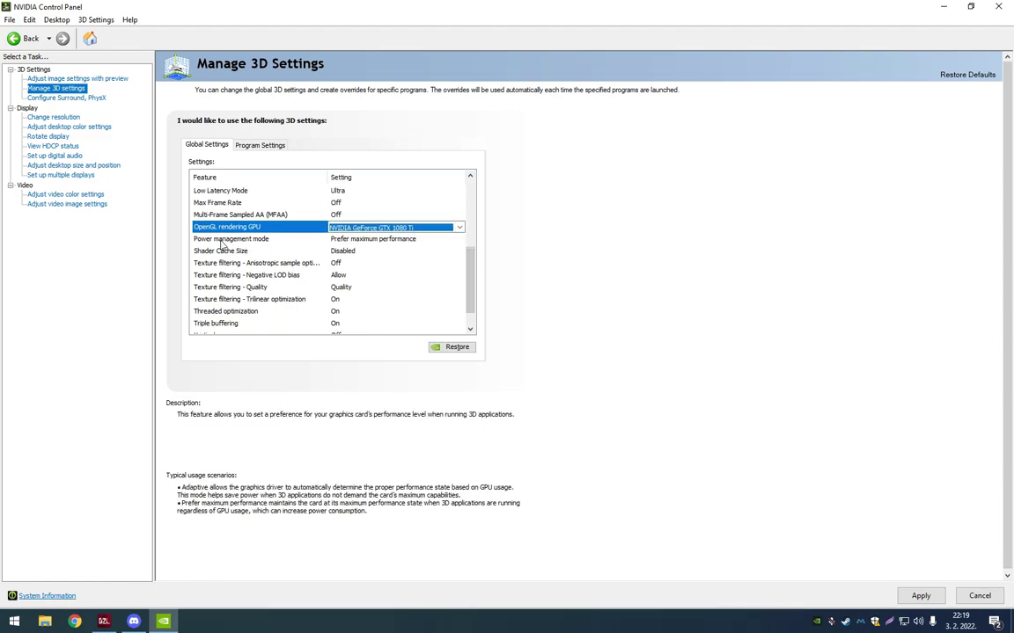
click(414, 240)
click(410, 239)
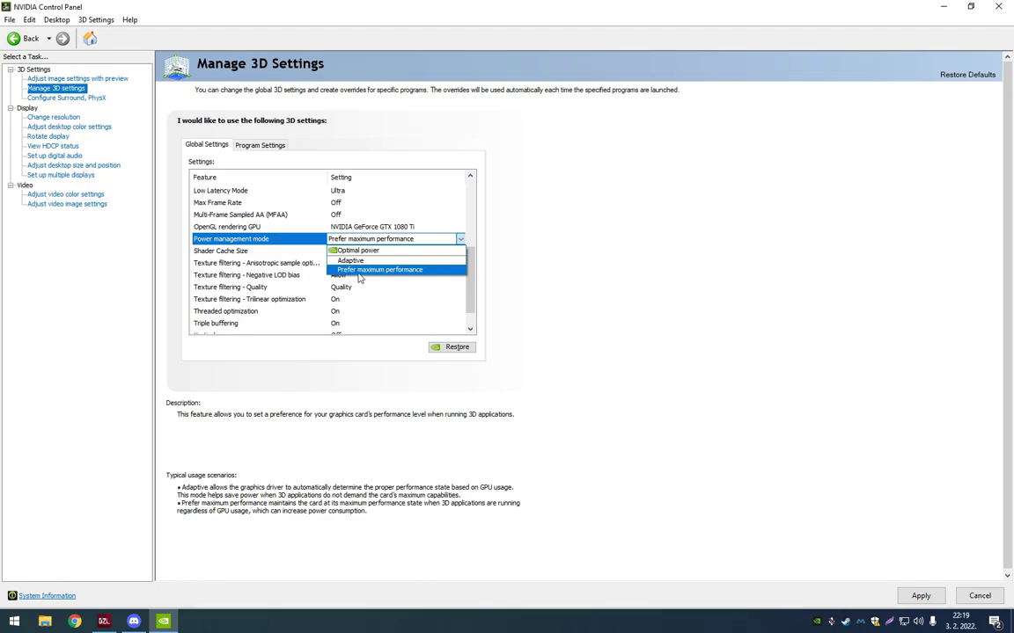
click(396, 269)
drag(473, 267, 473, 271)
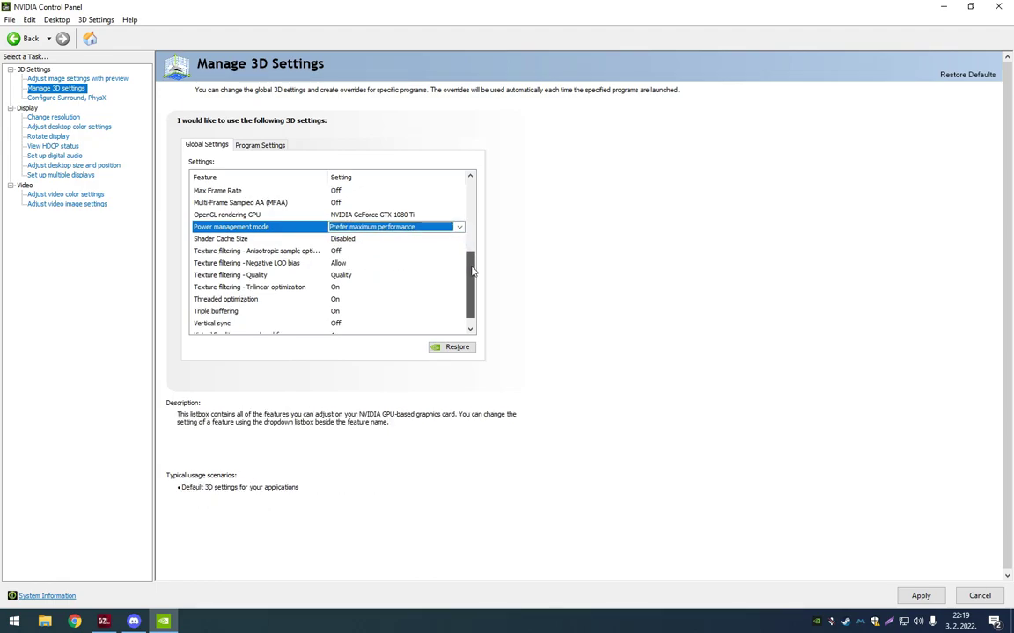
click(224, 239)
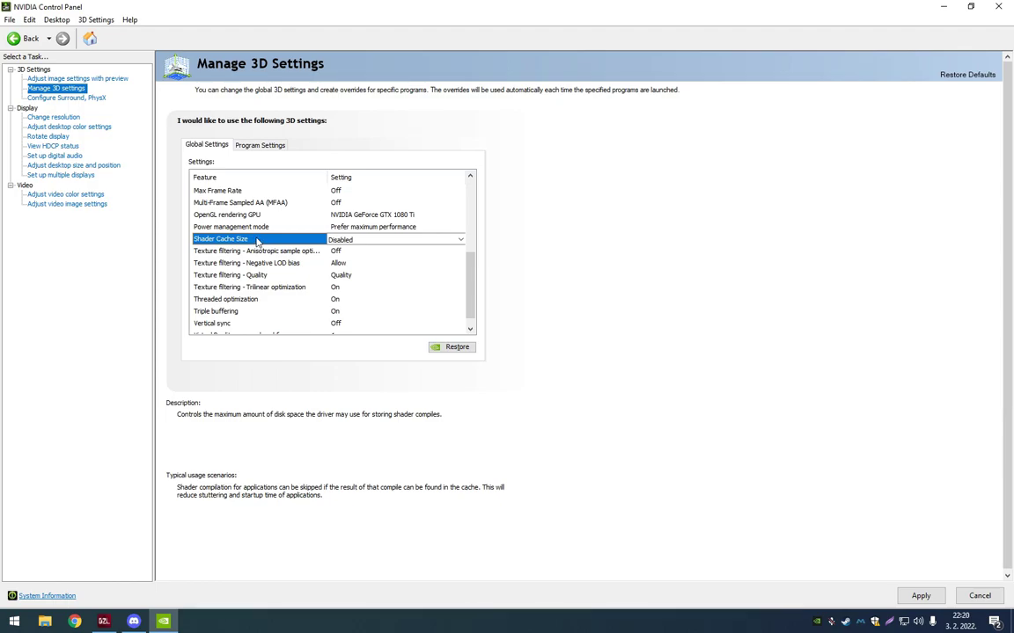
click(361, 240)
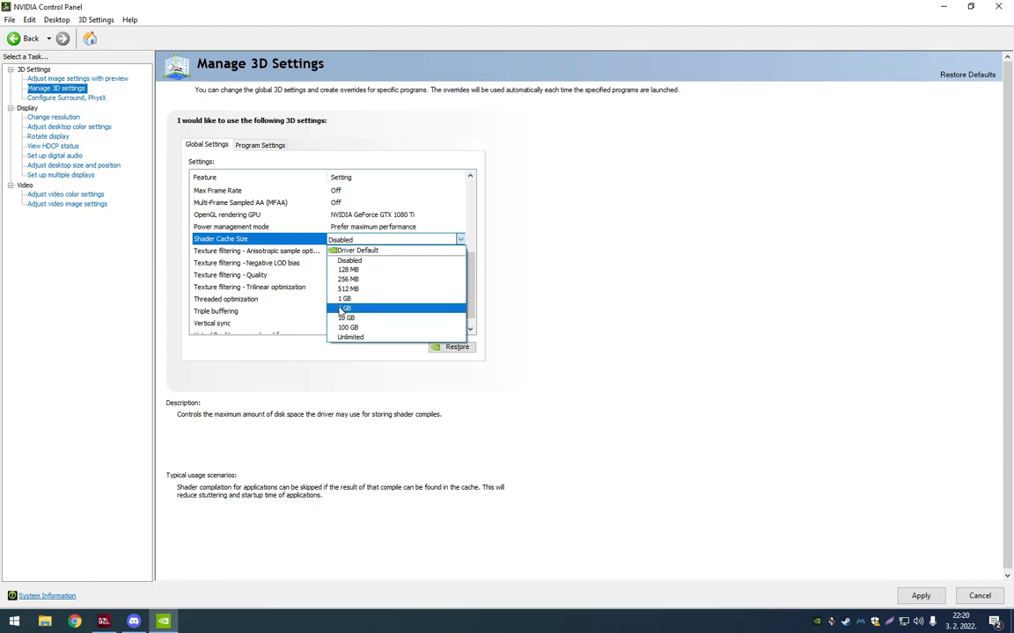
click(520, 242)
click(430, 240)
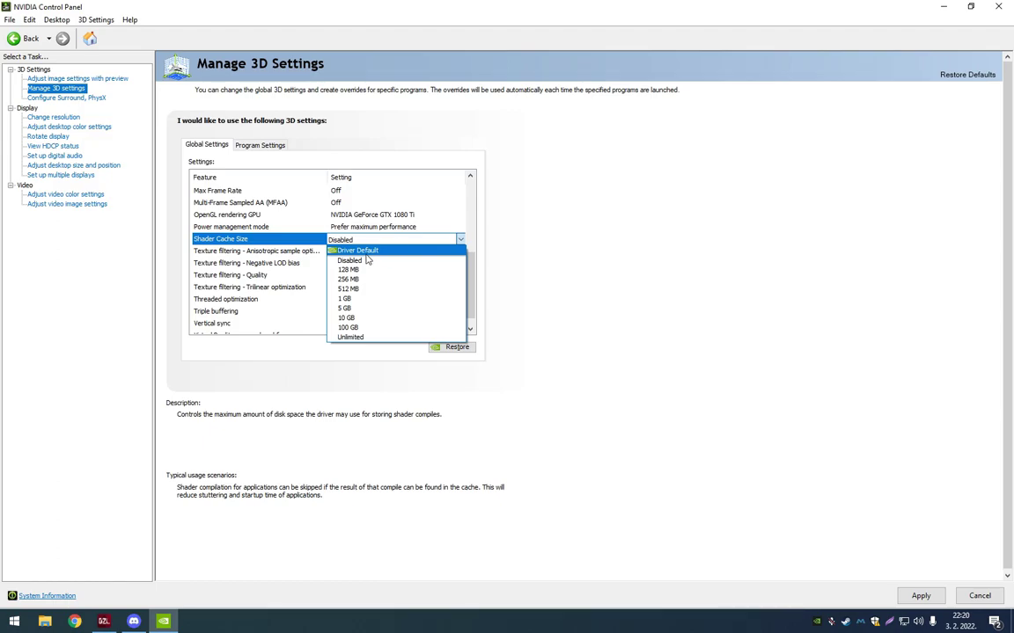
click(360, 261)
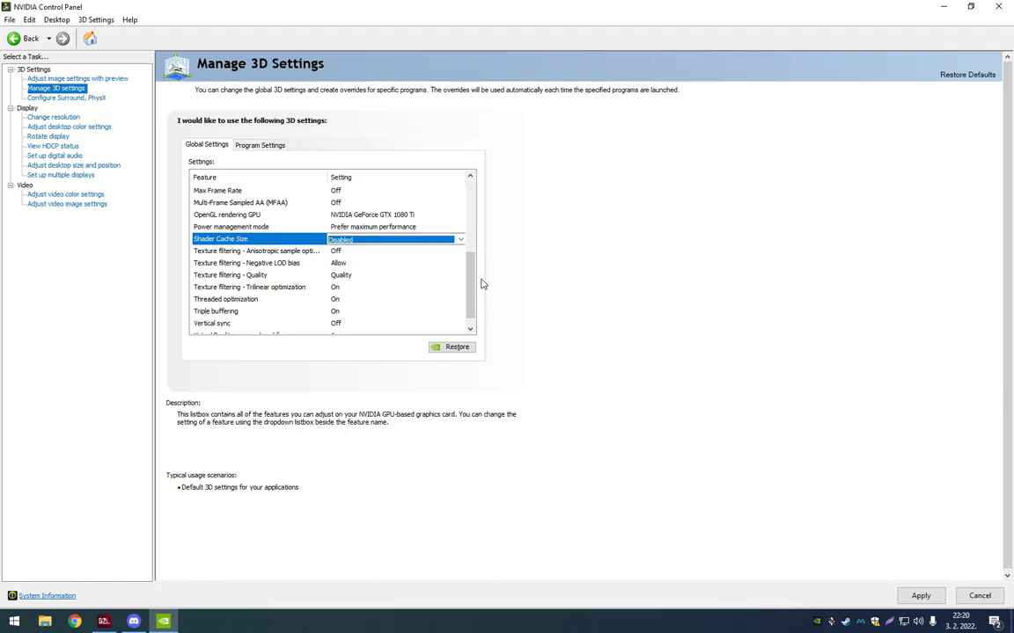
Keep Threaded optimization and Texture filtering - Trilinear optimization both set to On
click(224, 289)
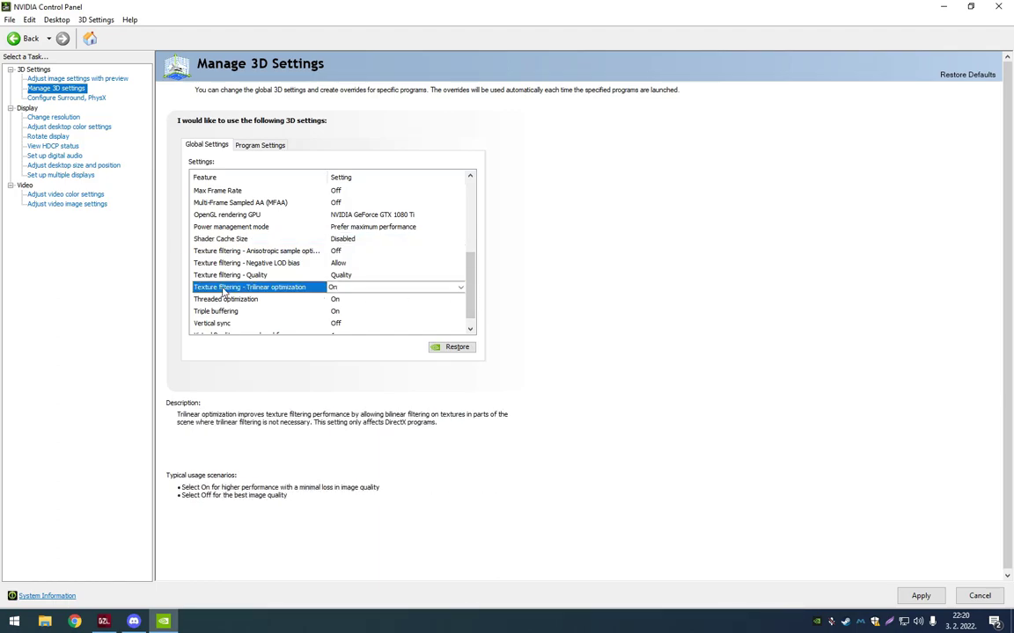
click(290, 303)
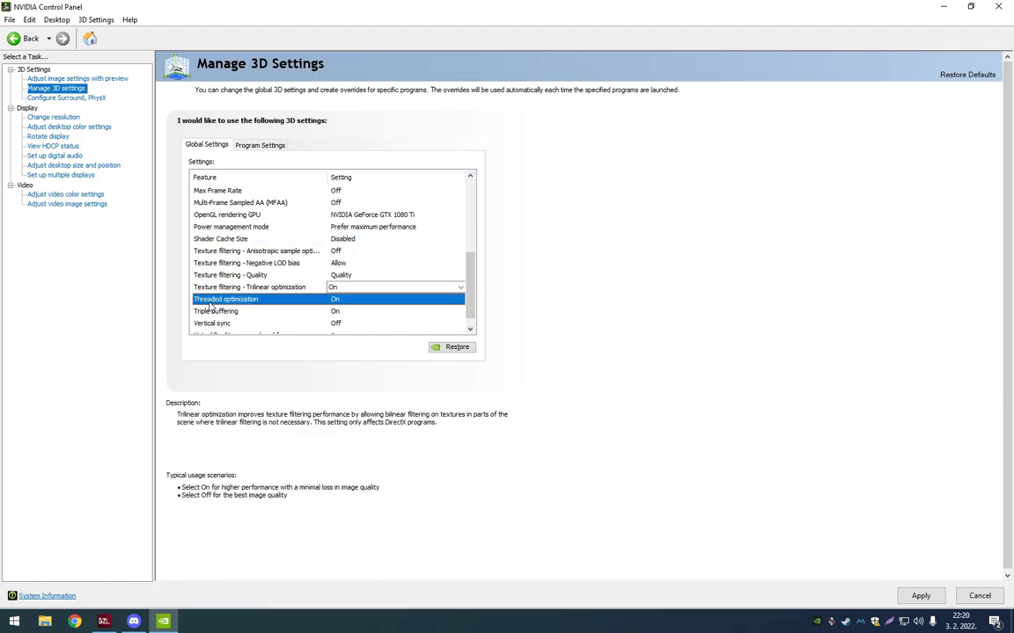
click(334, 300)
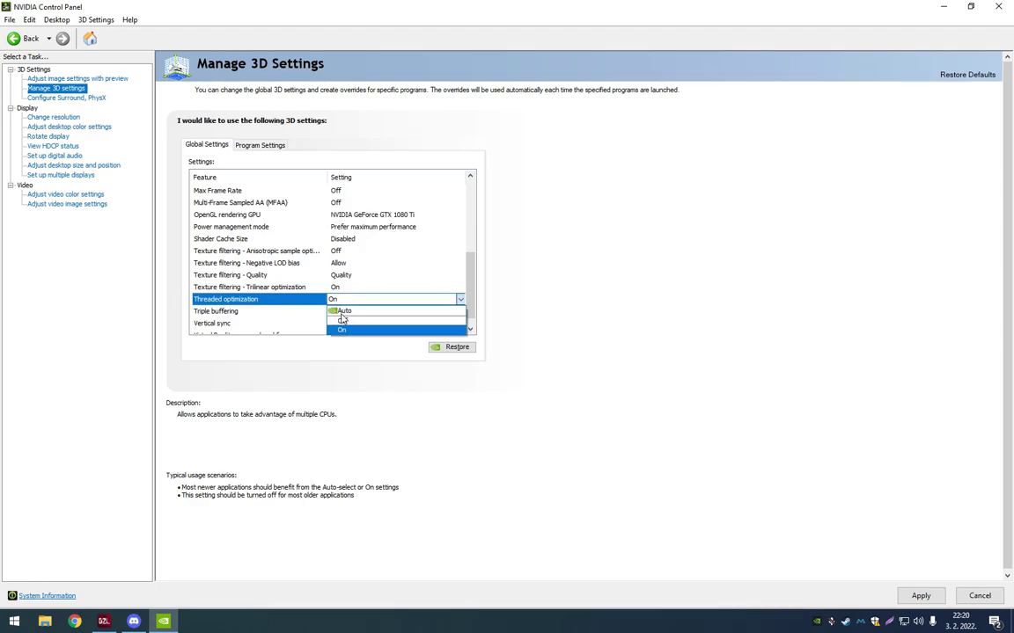
click(343, 331)
scroll(475, 299, down, 1)
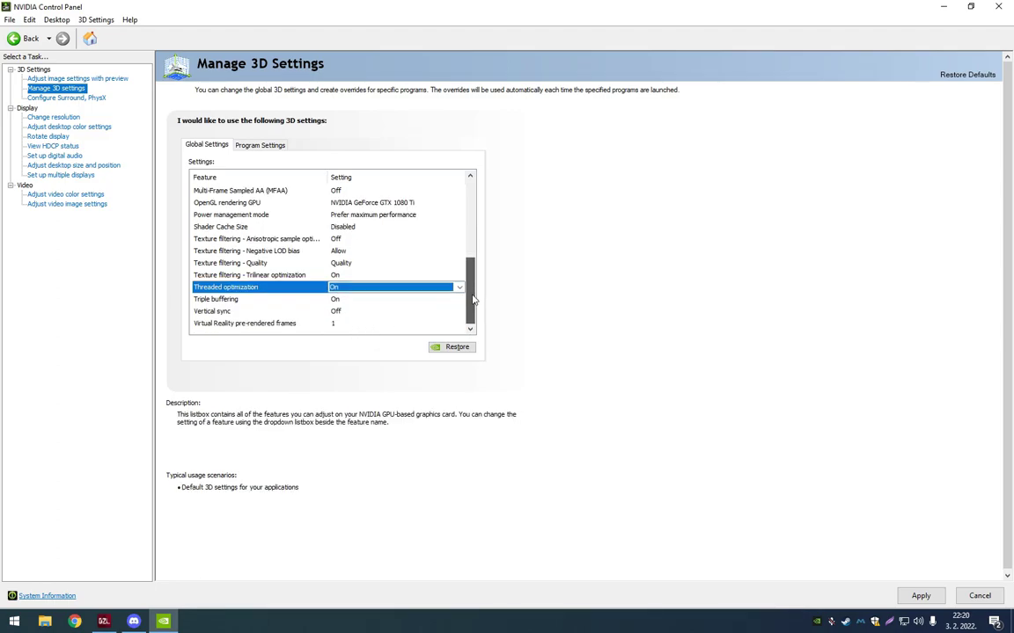
mouse_move(470, 289)
mouse_down()
mouse_move(477, 206)
mouse_move(466, 301)
mouse_up()
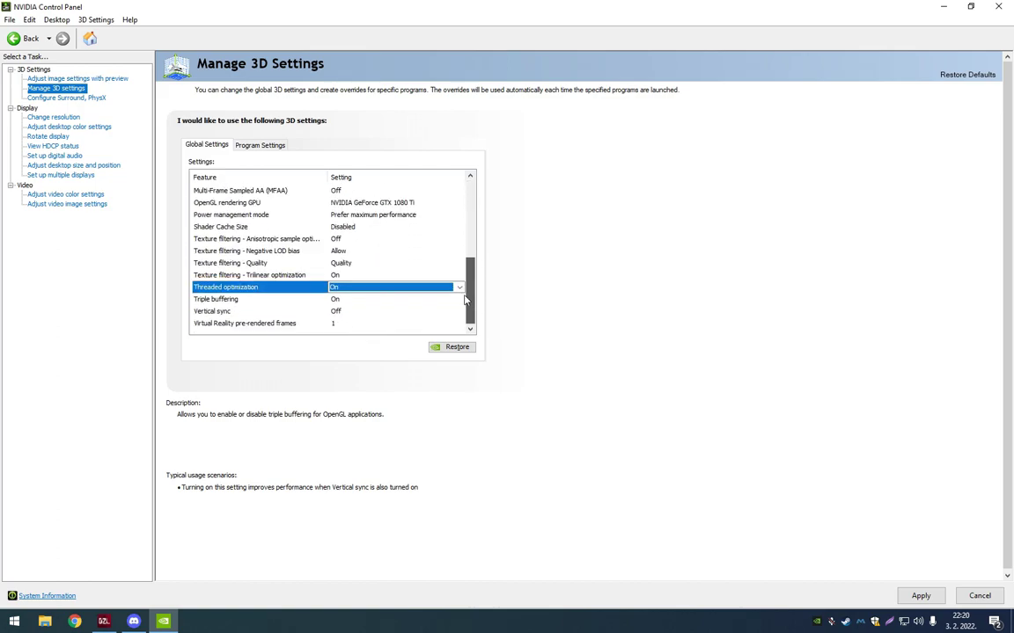
click(263, 276)
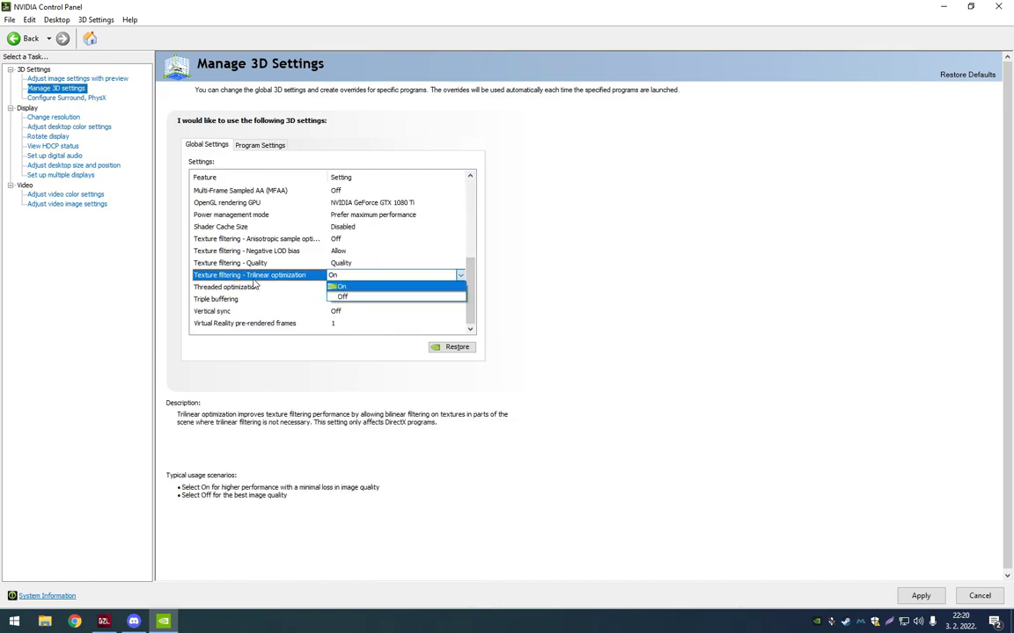
click(348, 288)
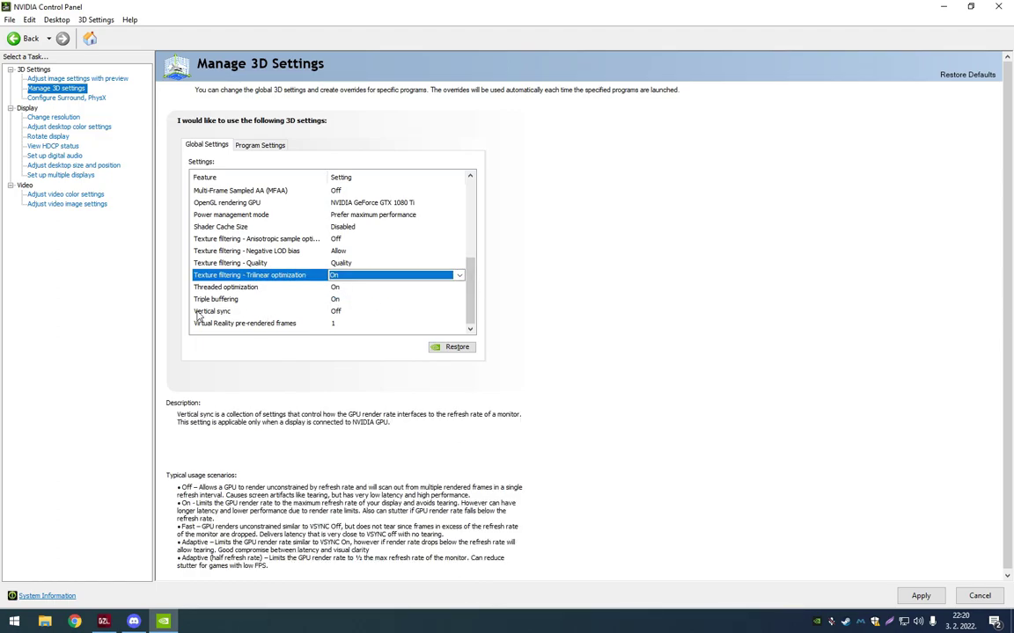
Turn Triple buffering Off and apply the global 3D settings
click(348, 301)
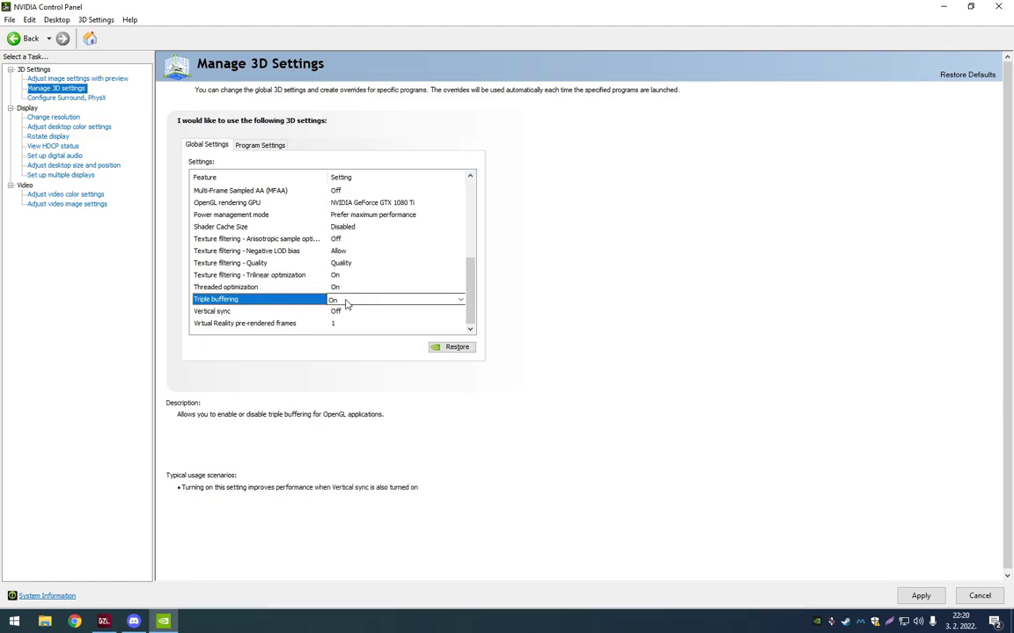
scroll(472, 300, up, 1)
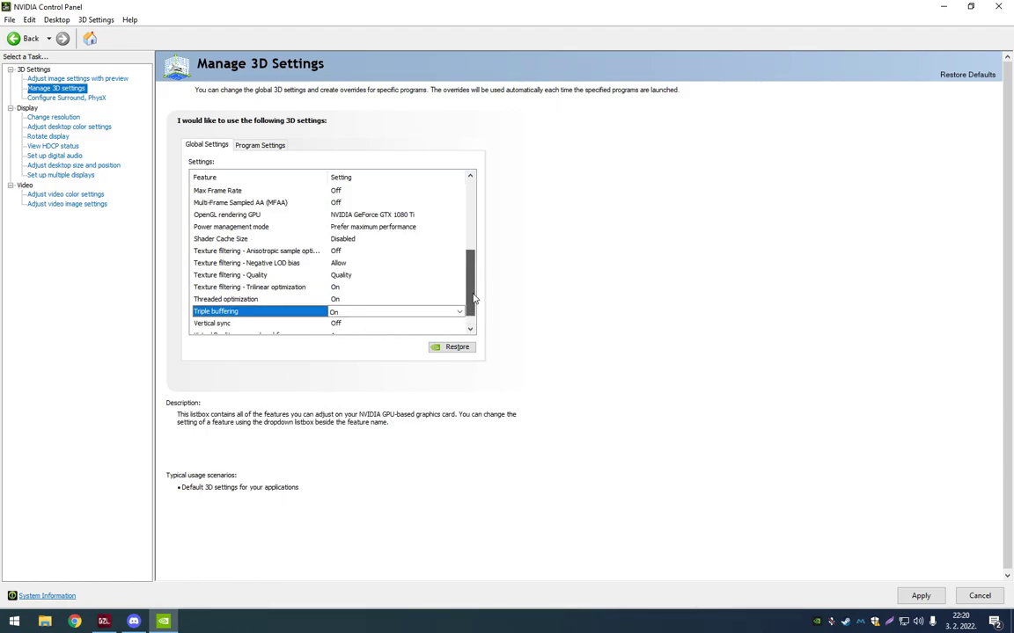
scroll(472, 299, down, 1)
click(392, 300)
click(362, 321)
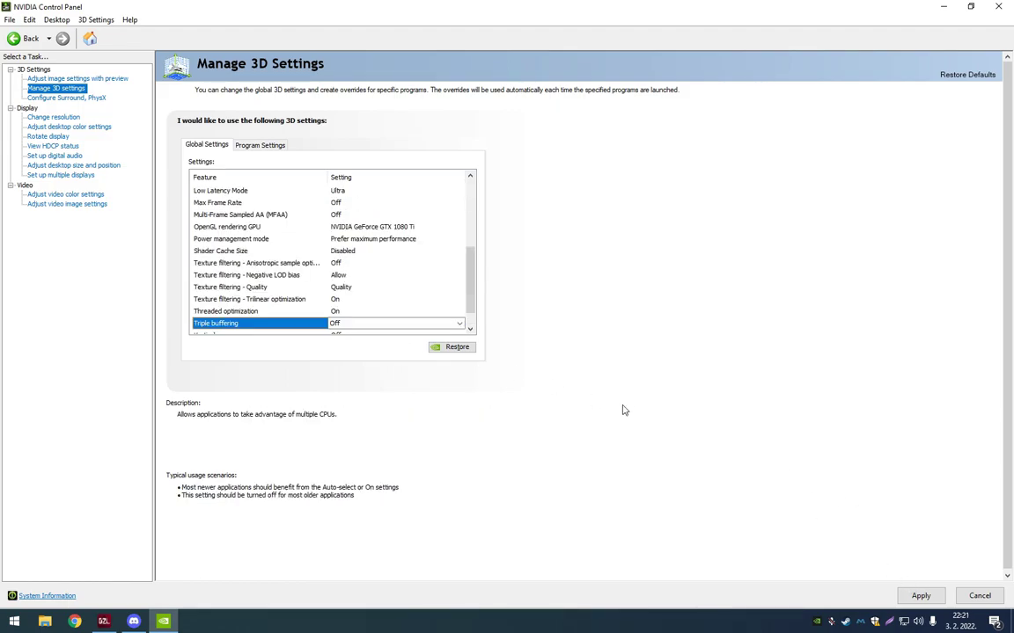
drag(471, 277, 470, 214)
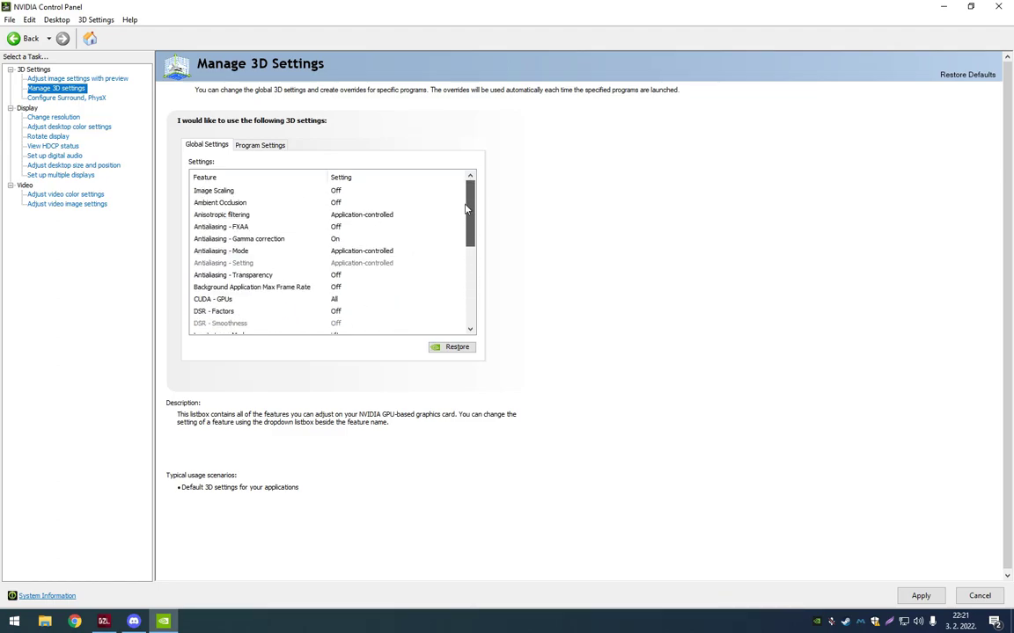
click(931, 604)
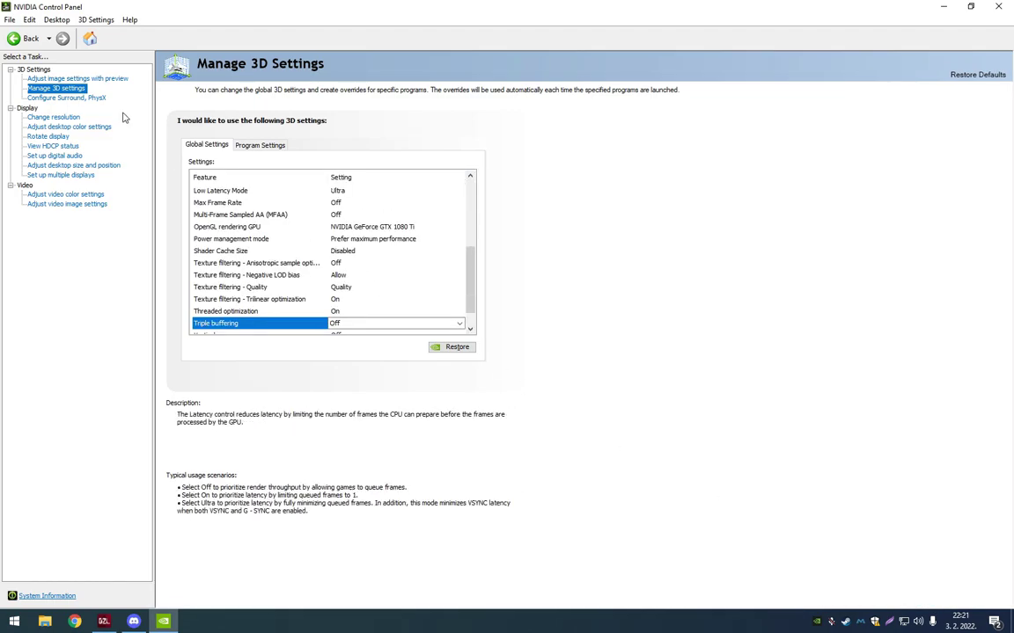
On the PhysX configuration page, choose GeForce GTX 1080 Ti as processor, then close the panel
click(79, 98)
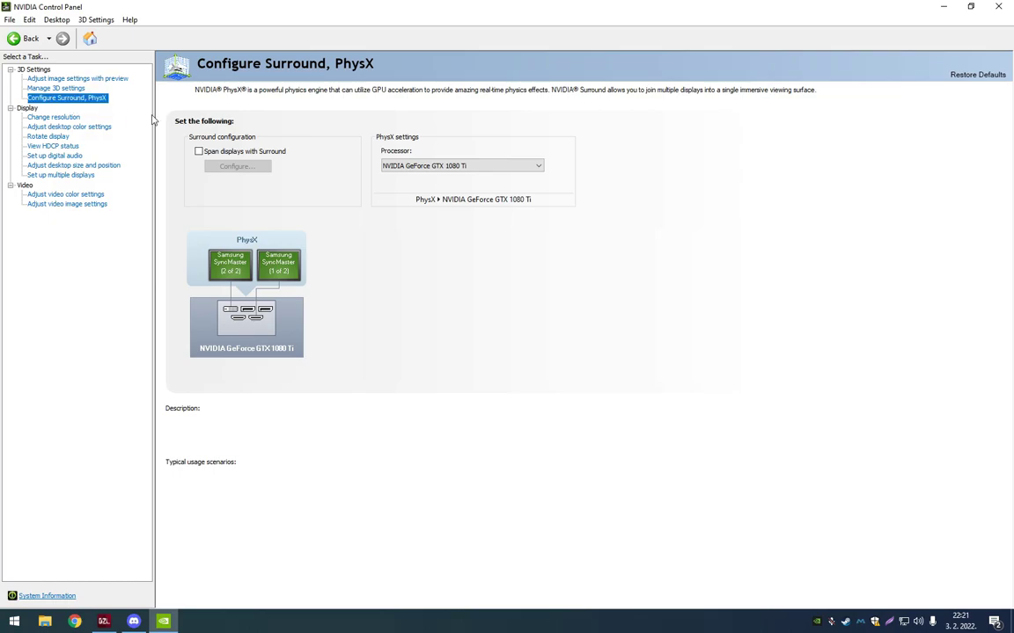
mouse_move(388, 146)
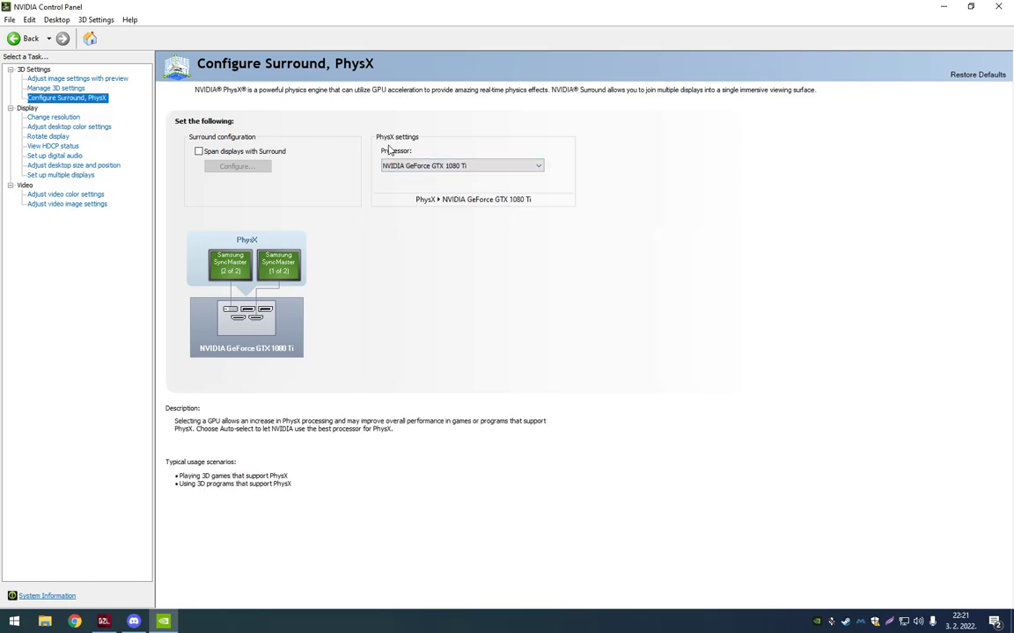
click(408, 166)
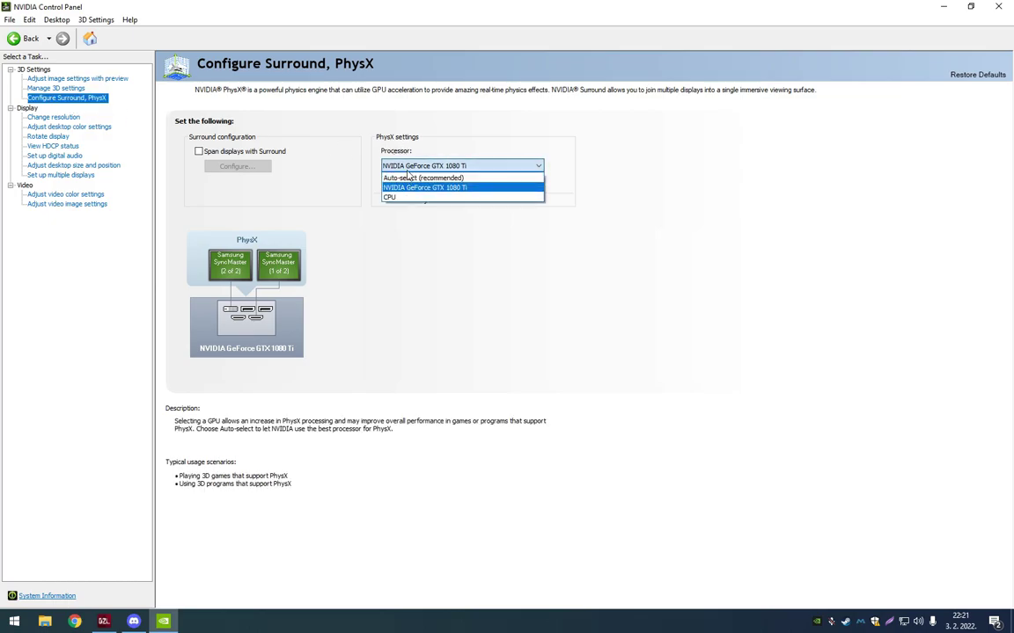
click(406, 189)
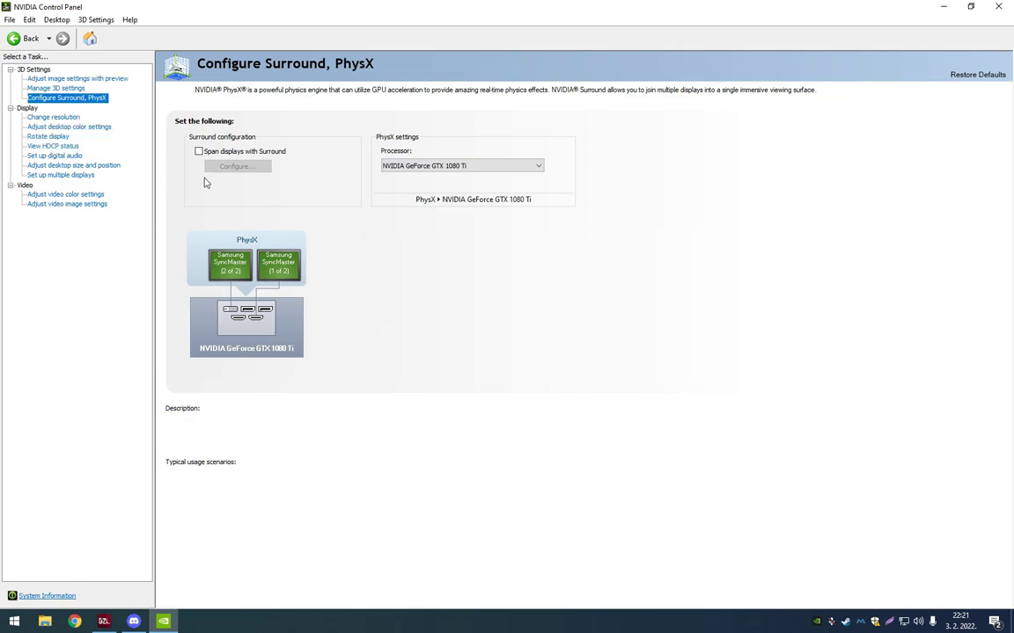
click(998, 7)
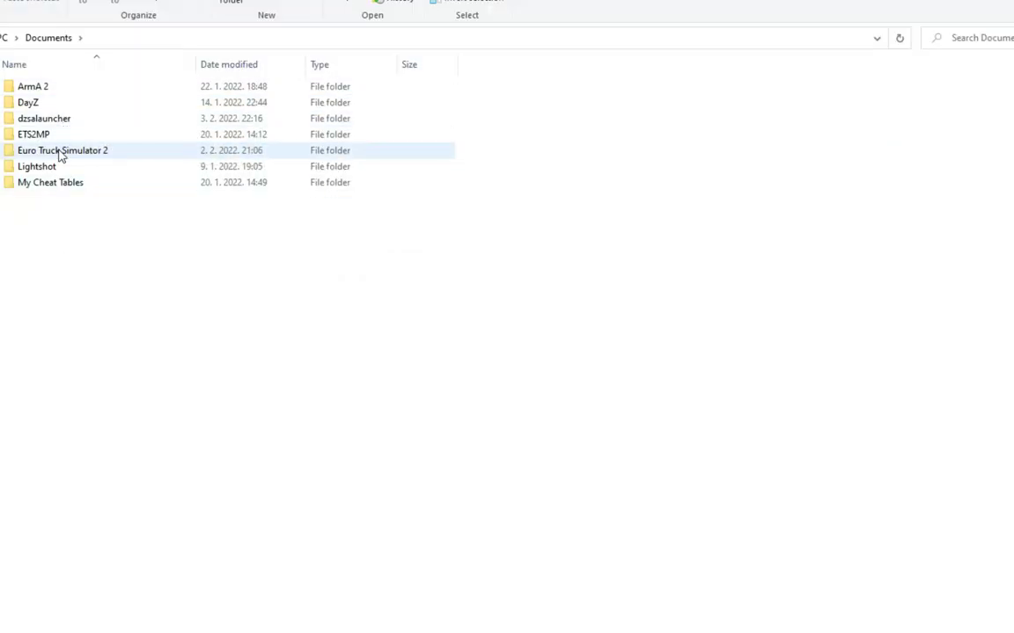
Open Documents\DayZ\SKO_settings in Notepad++ and decline the update download
double_click(44, 103)
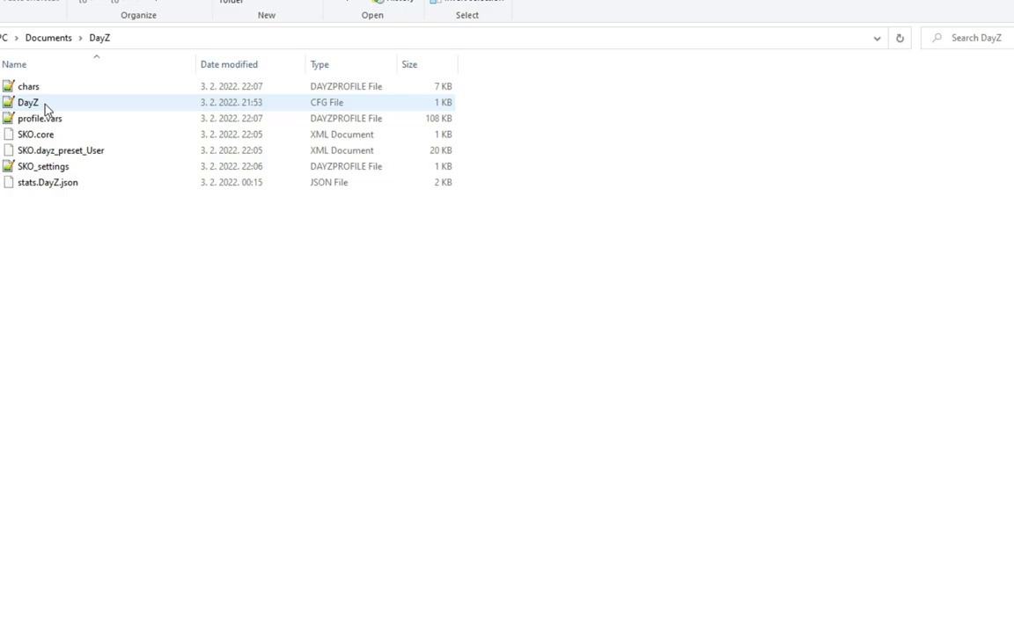
double_click(53, 169)
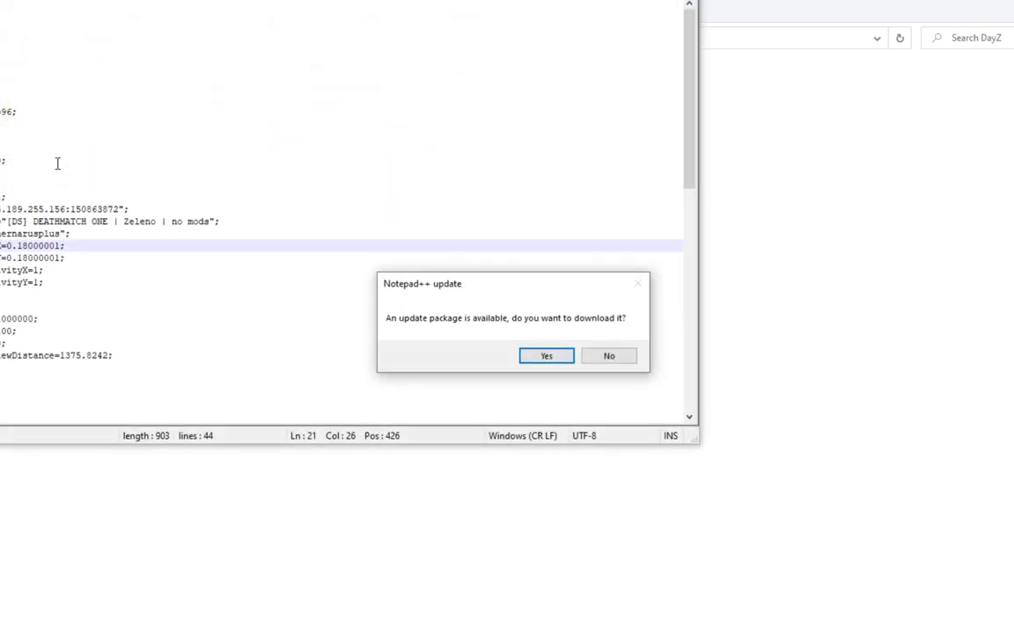
click(609, 355)
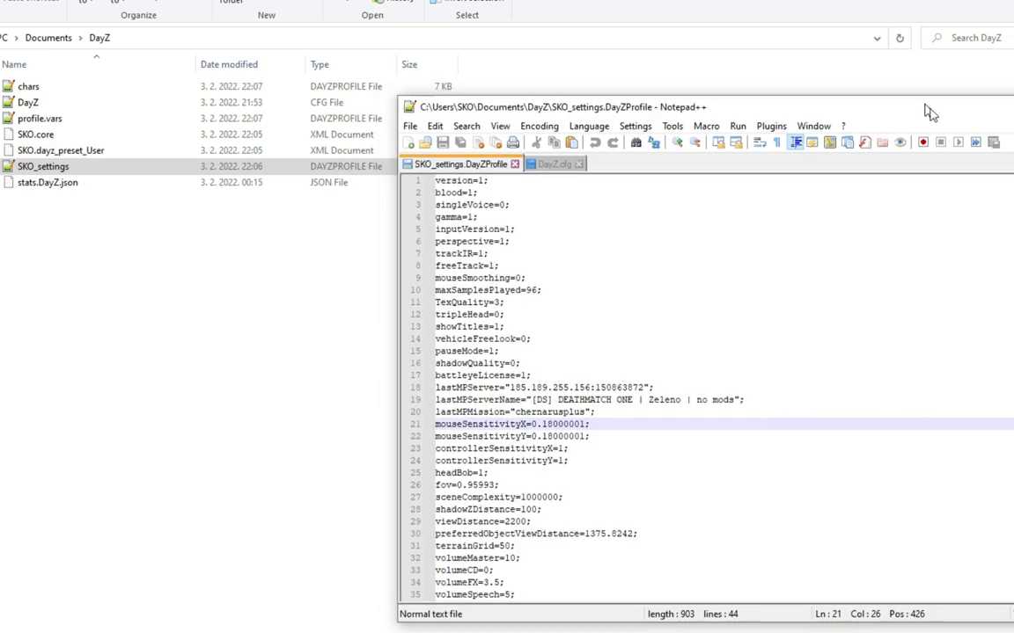
Place the editor beside the file list and confirm mouseSmoothing stays at 0
drag(926, 109, 953, 140)
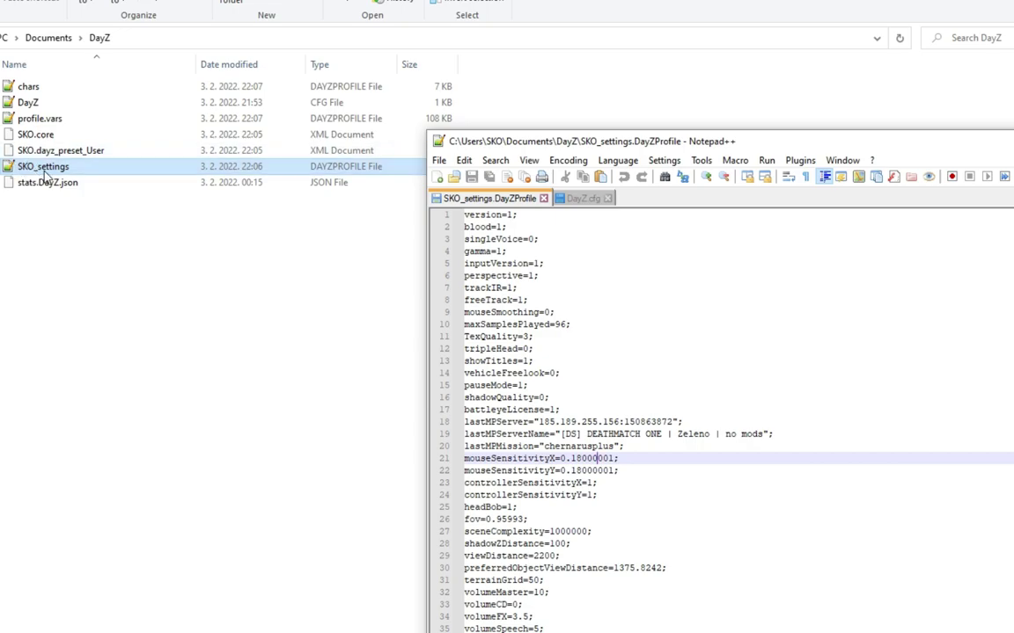
drag(529, 138, 381, 148)
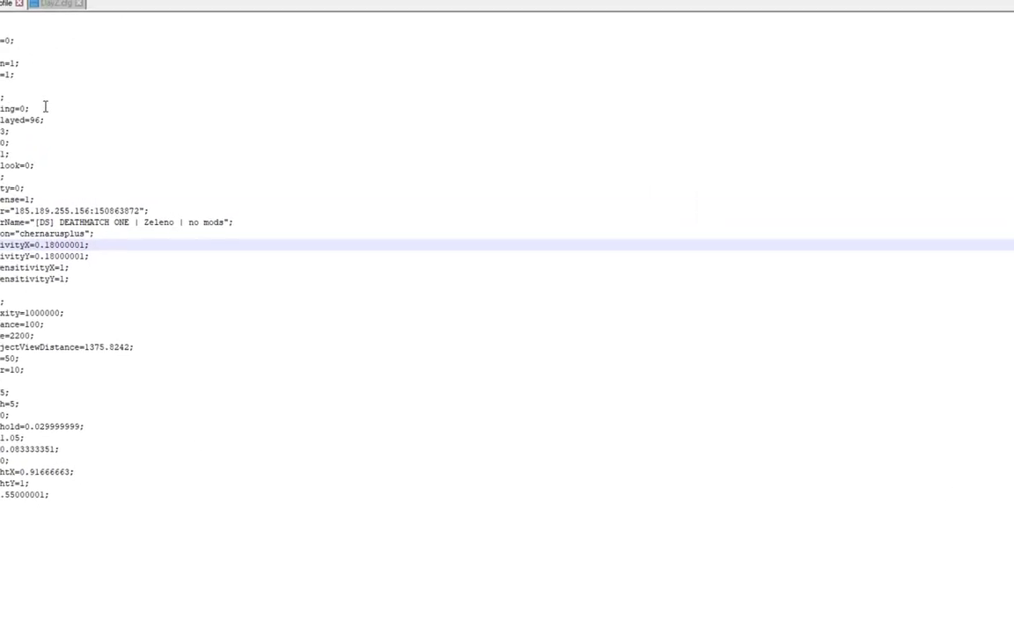
drag(31, 108, 0, 108)
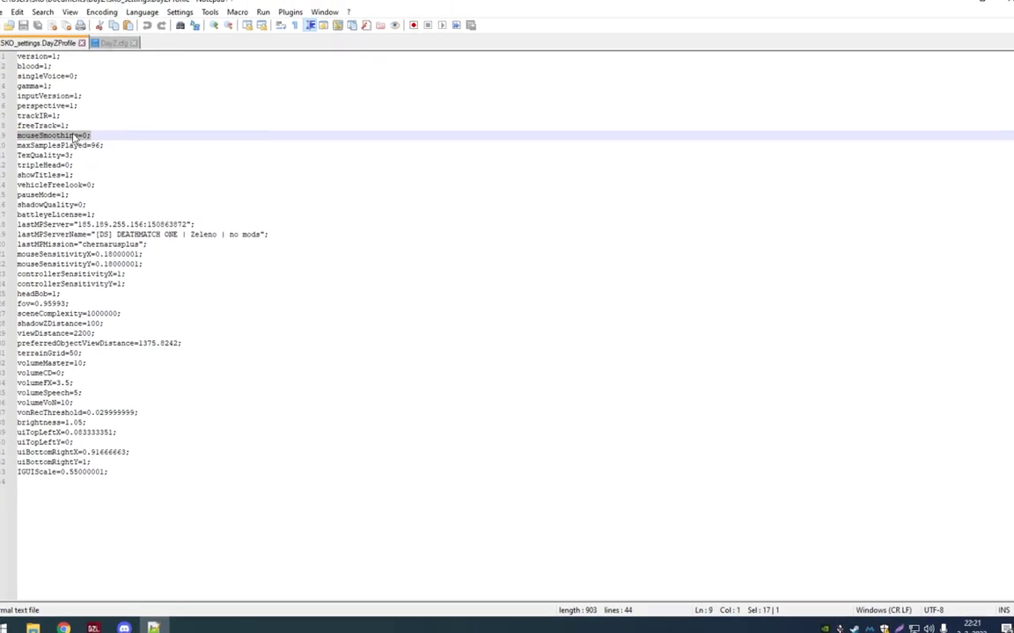
click(81, 130)
drag(98, 140, 92, 140)
click(112, 140)
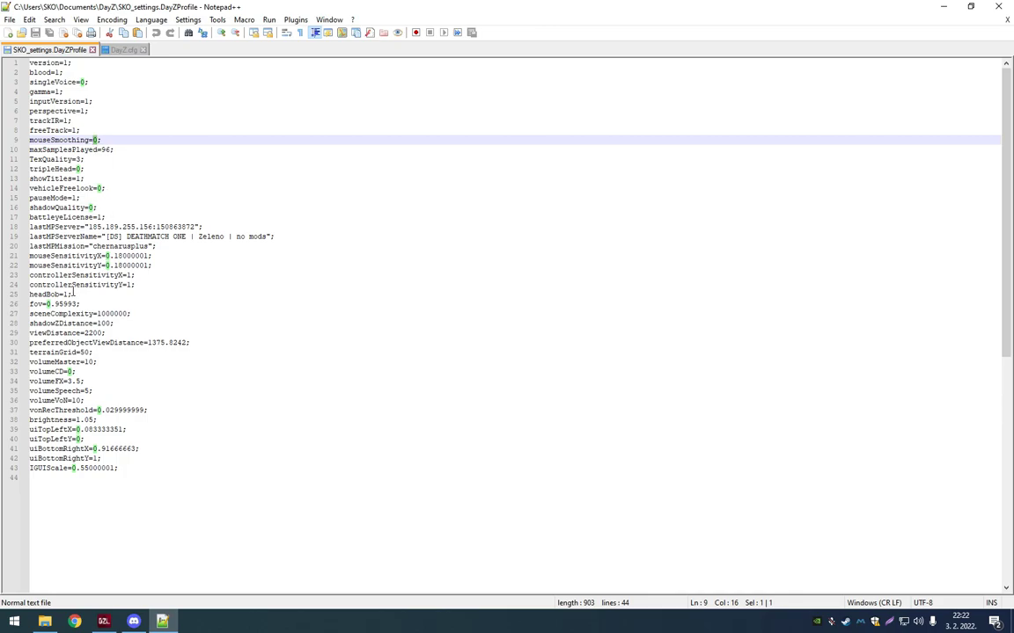
Set headBob to 0, trim mouseSensitivityX to 0.18, and save the profile
drag(68, 295, 64, 295)
text(0)
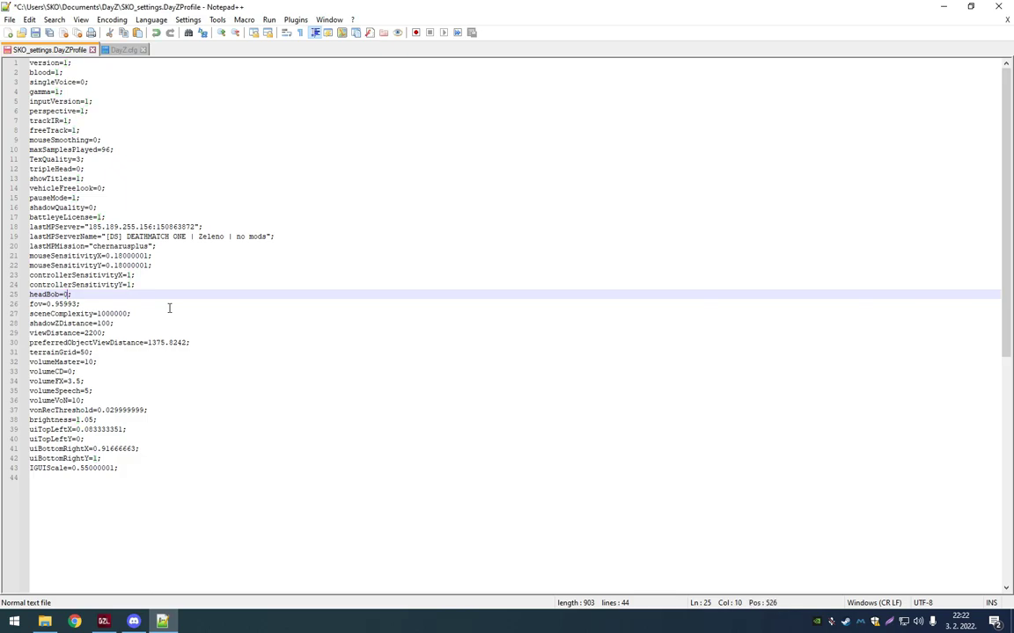
drag(140, 275, 23, 274)
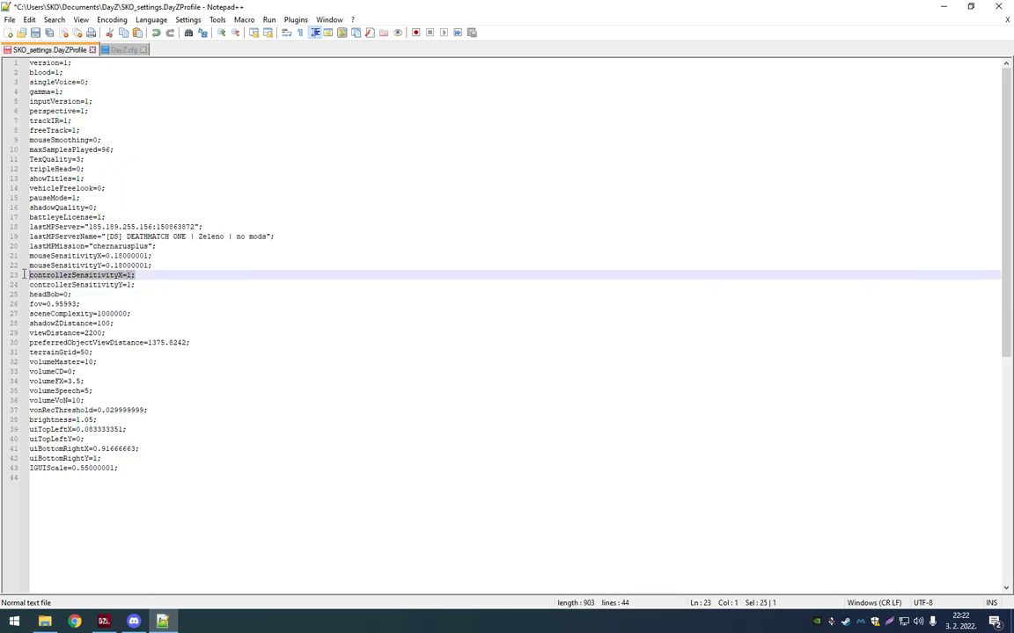
drag(152, 256, 24, 257)
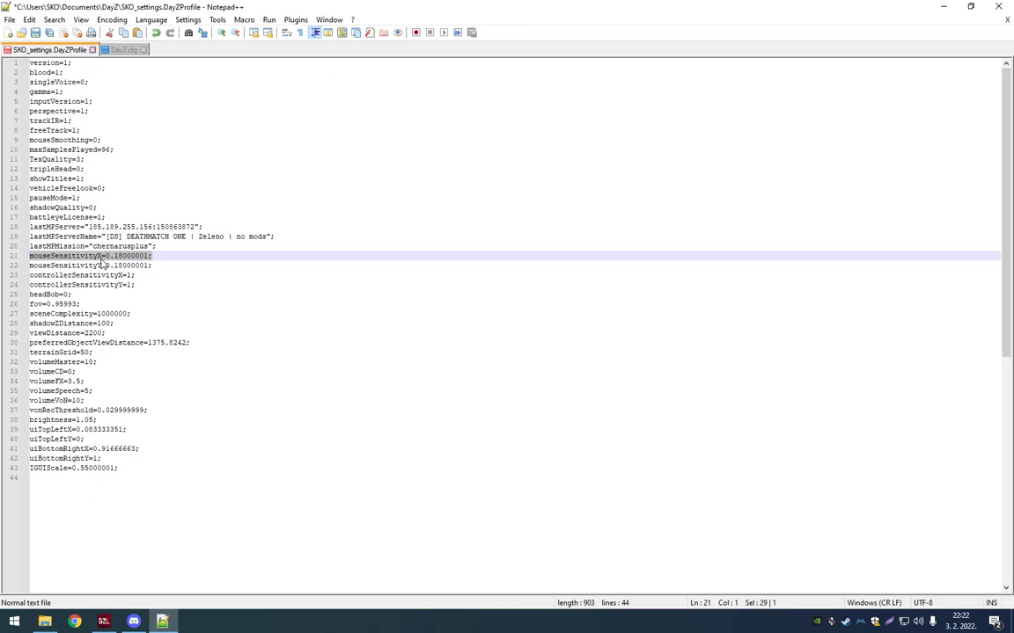
click(152, 256)
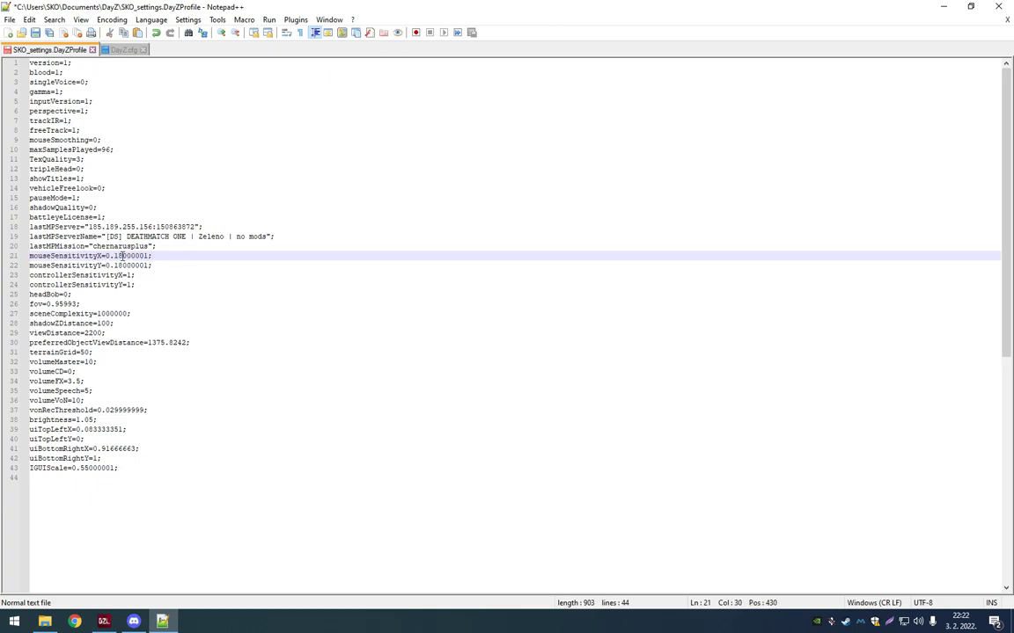
drag(148, 256, 124, 266)
key(Delete)
key(Delete)
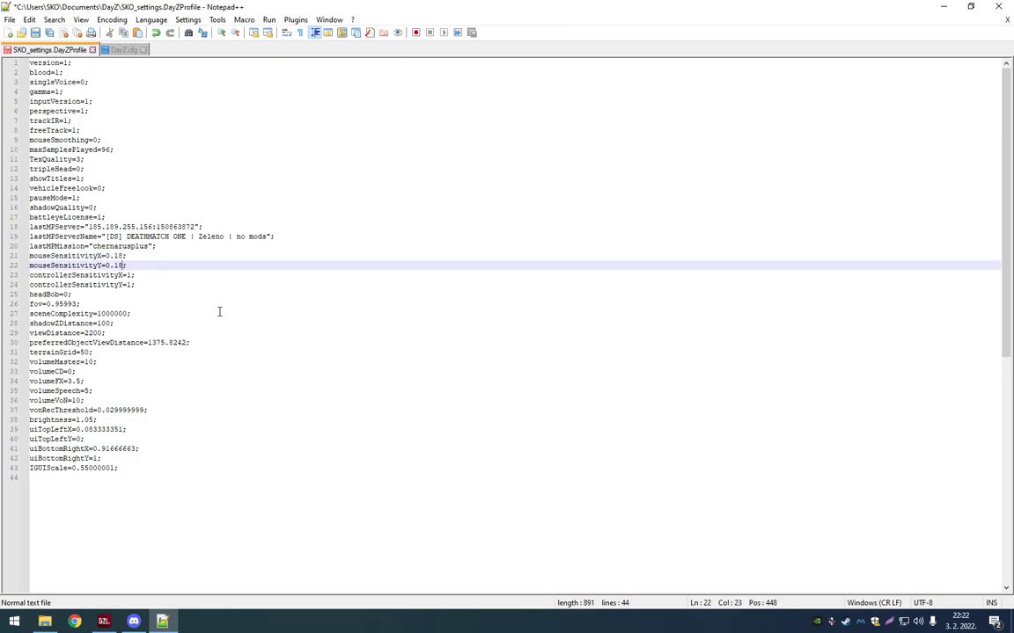
key(ctrl+s)
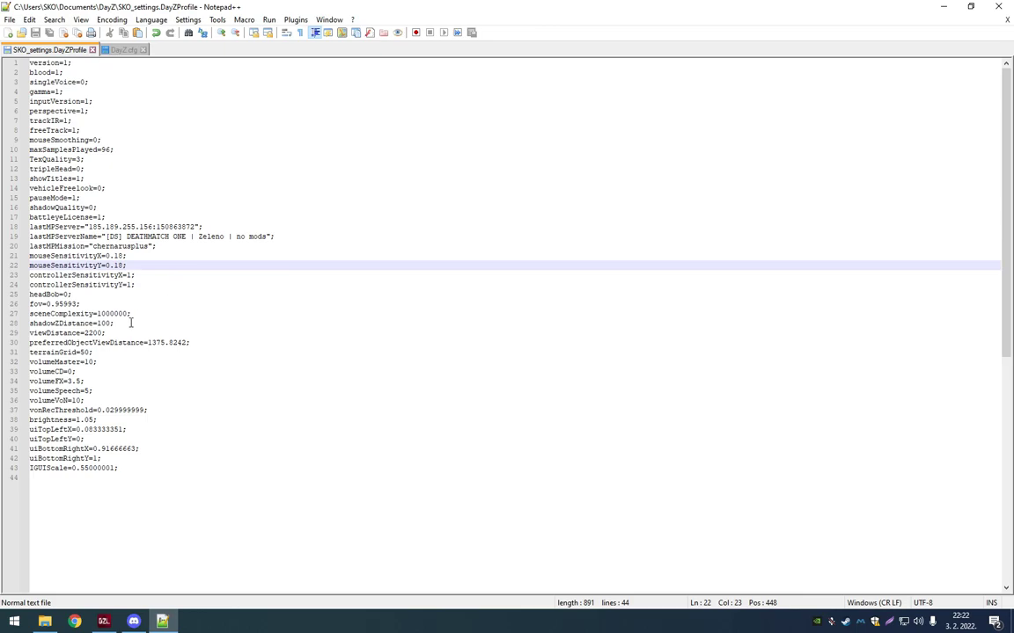
Highlight and review the profile lines from the top down to line 26
drag(30, 314, 138, 391)
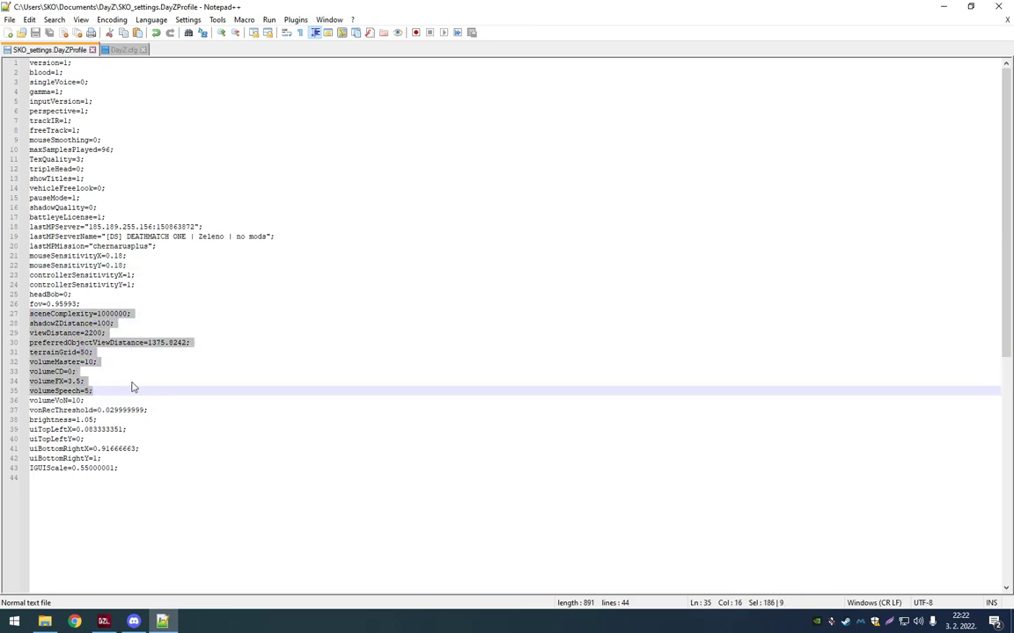
drag(114, 371, 130, 308)
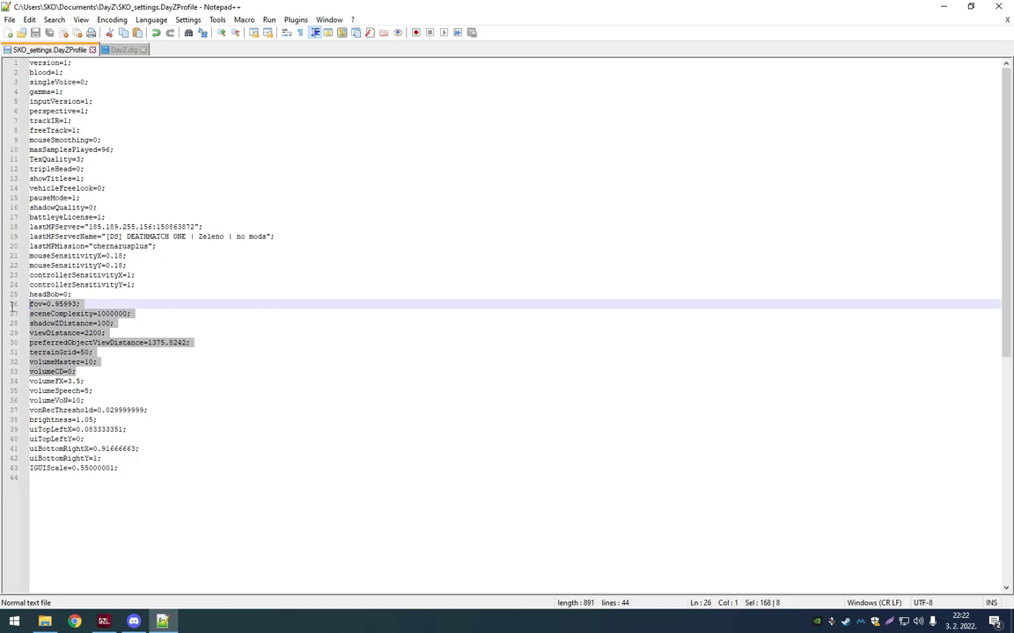
click(130, 308)
key(shift+Up)
key(shift+Up)
key(shift+Up)
key(shift+Up)
key(shift+Up)
key(shift+Up)
key(shift+Up)
key(shift+Up)
key(shift+Up)
key(shift+Up)
key(shift+Up)
key(shift+Up)
key(shift+Up)
key(shift+Up)
key(shift+Up)
key(shift+Up)
key(shift+Up)
key(shift+Up)
key(shift+Up)
key(shift+Up)
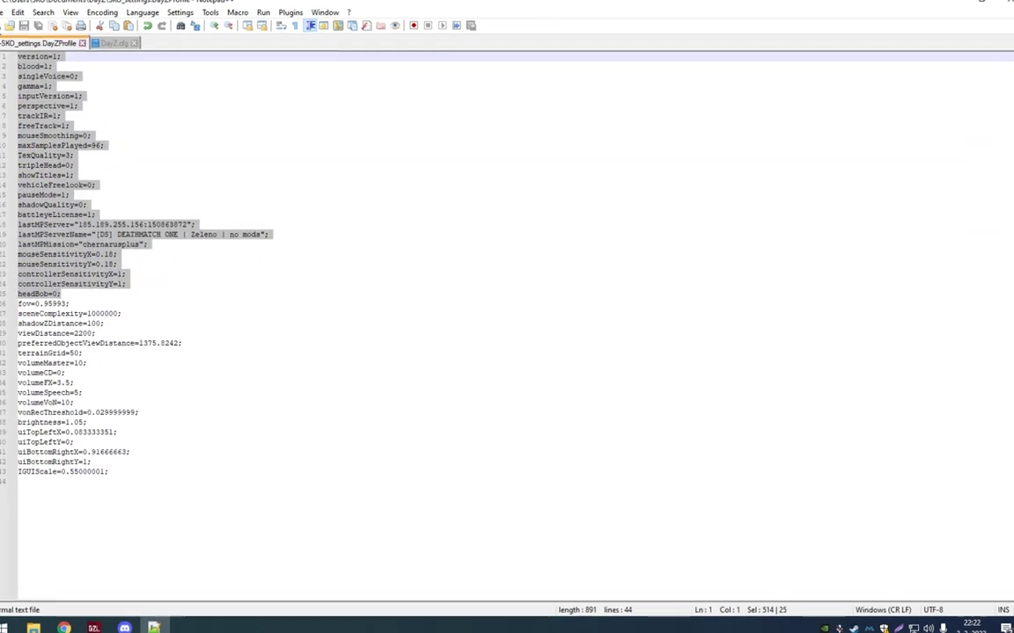
click(181, 123)
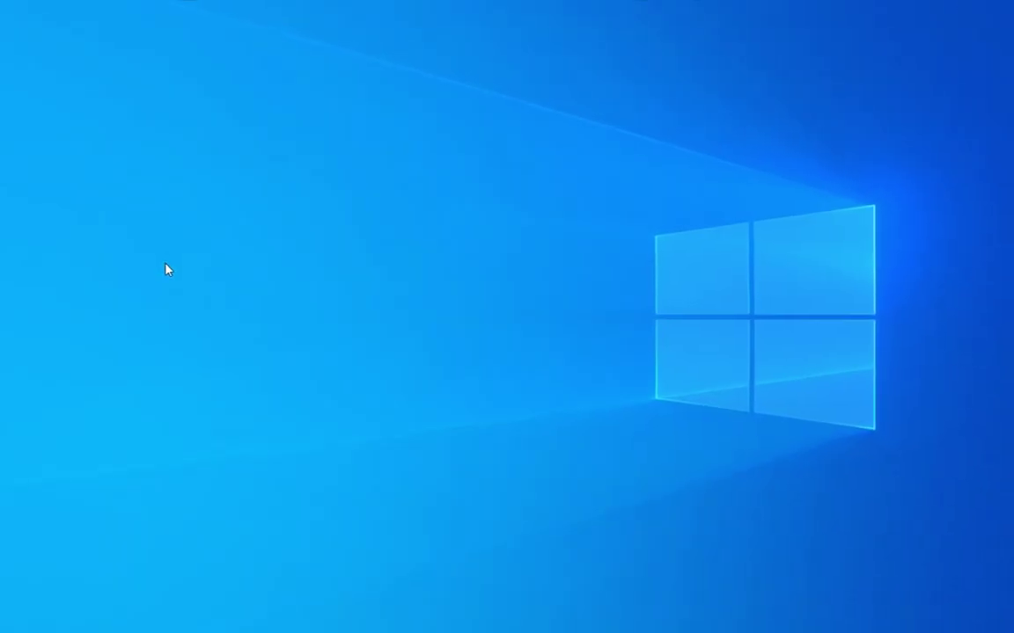
Refresh the Windows desktop from its right-click menu
right_click(169, 266)
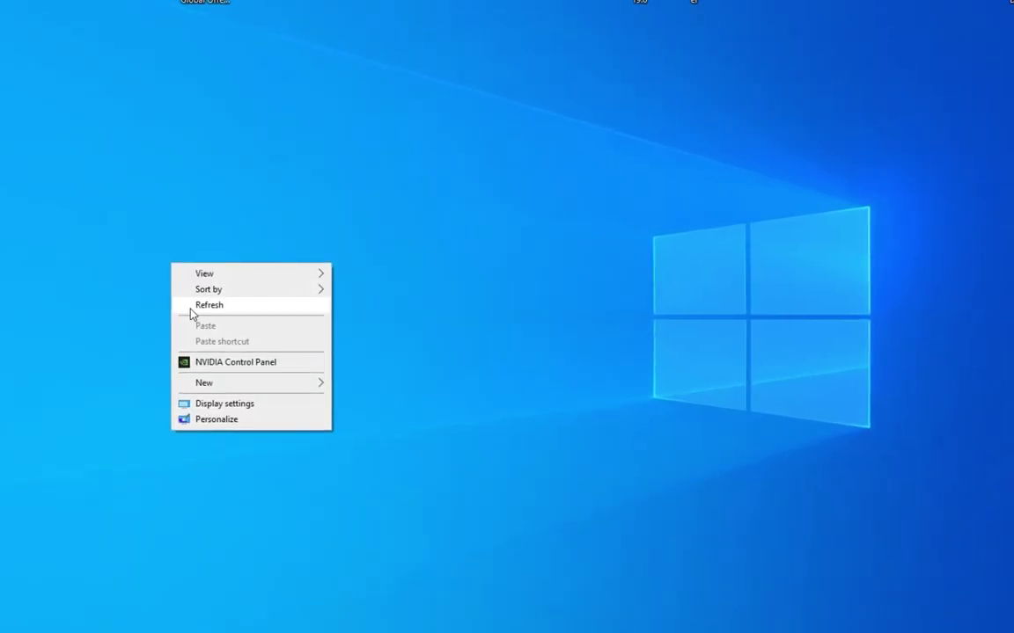
click(190, 308)
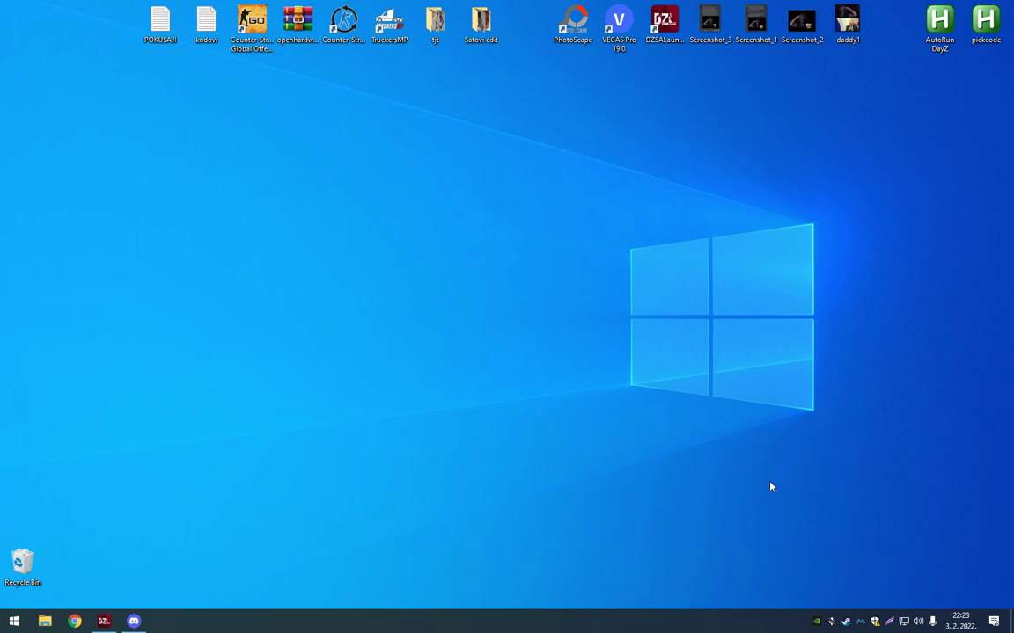
right_click(816, 621)
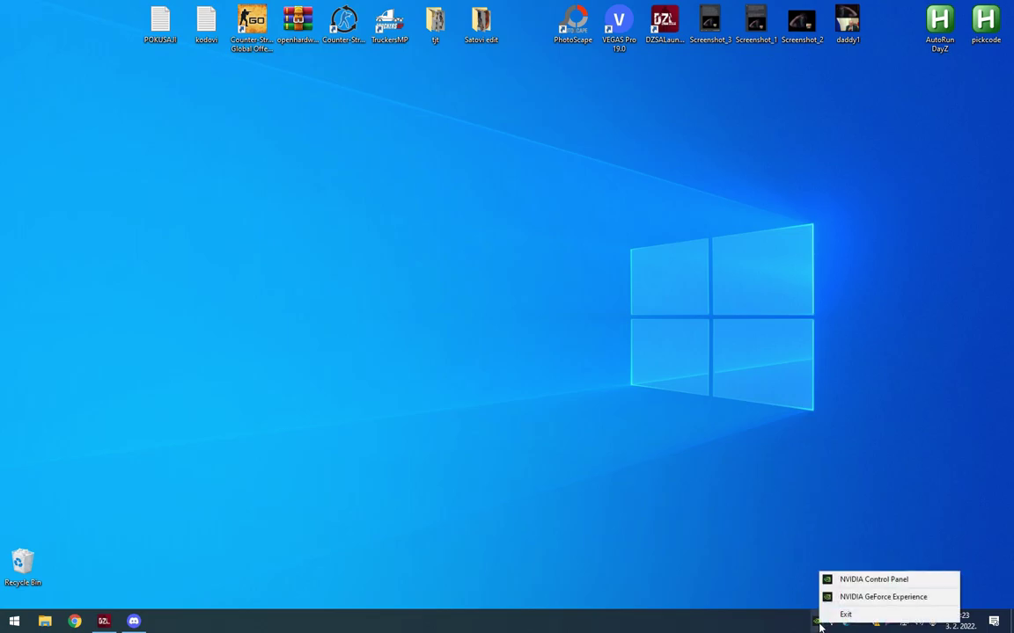
click(647, 540)
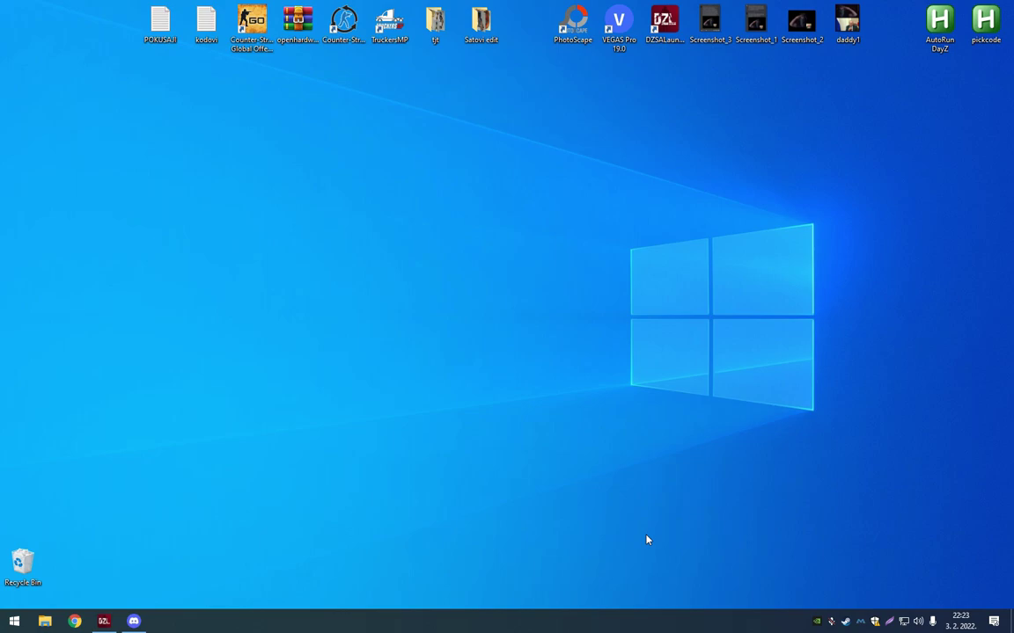